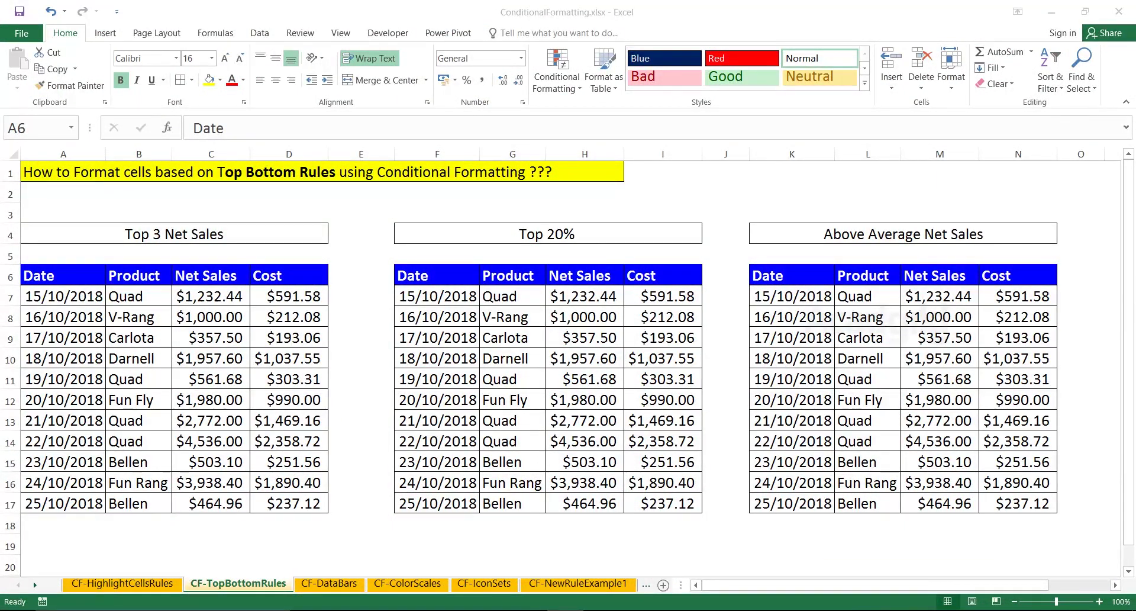
# Examine the Top 3 Net Sales table and pick out the three highest values in its Net Sales column.
pyautogui.click(321, 172)
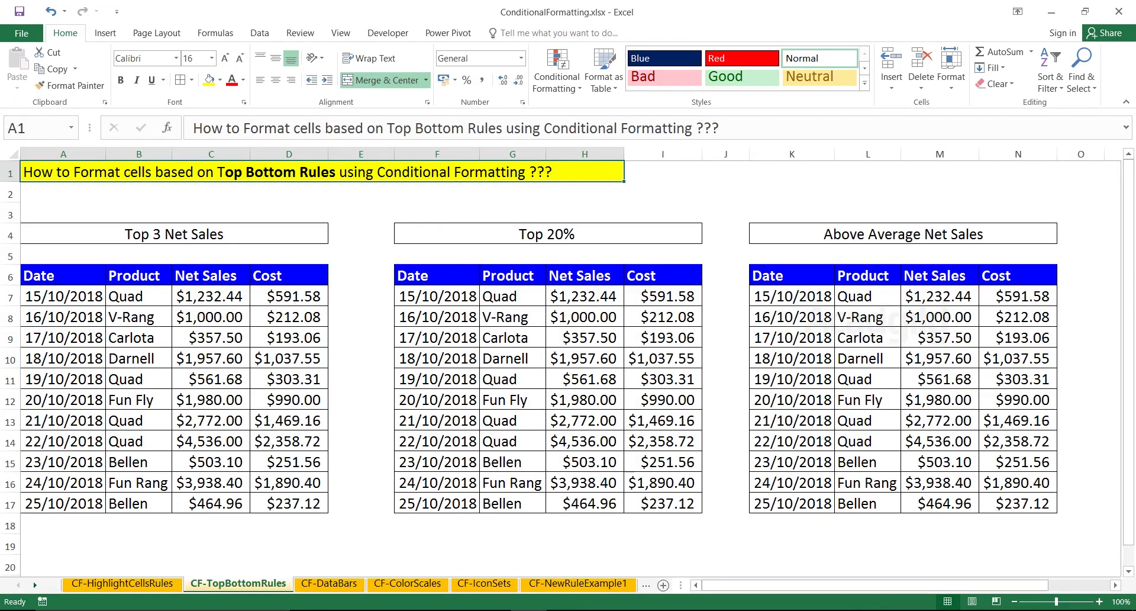
pyautogui.click(174, 233)
pyautogui.moveTo(62, 296); pyautogui.dragTo(289, 503)
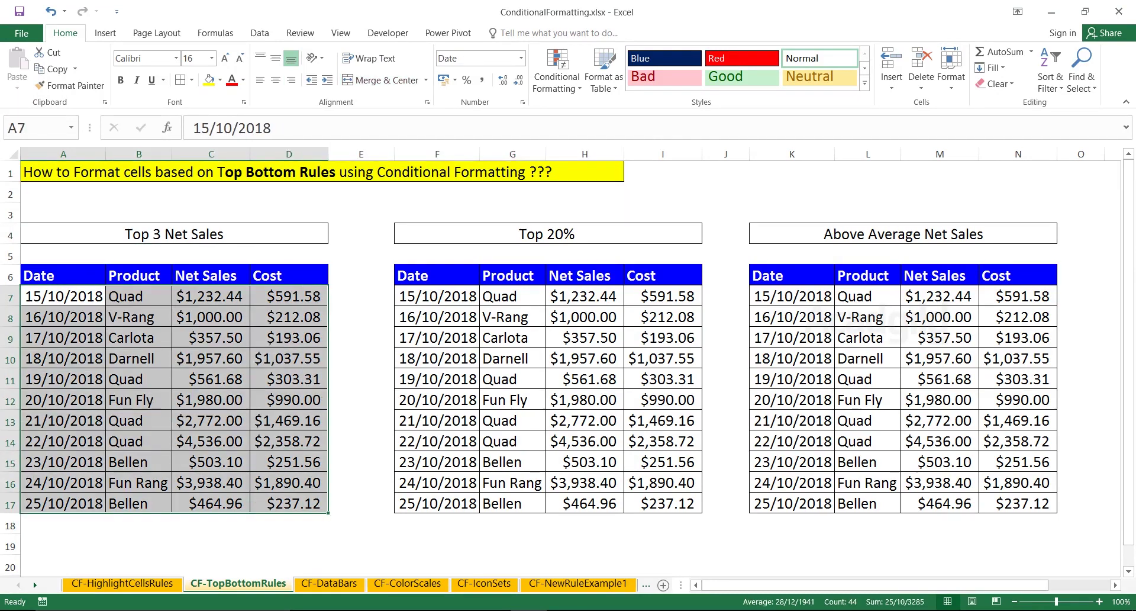
pyautogui.click(174, 234)
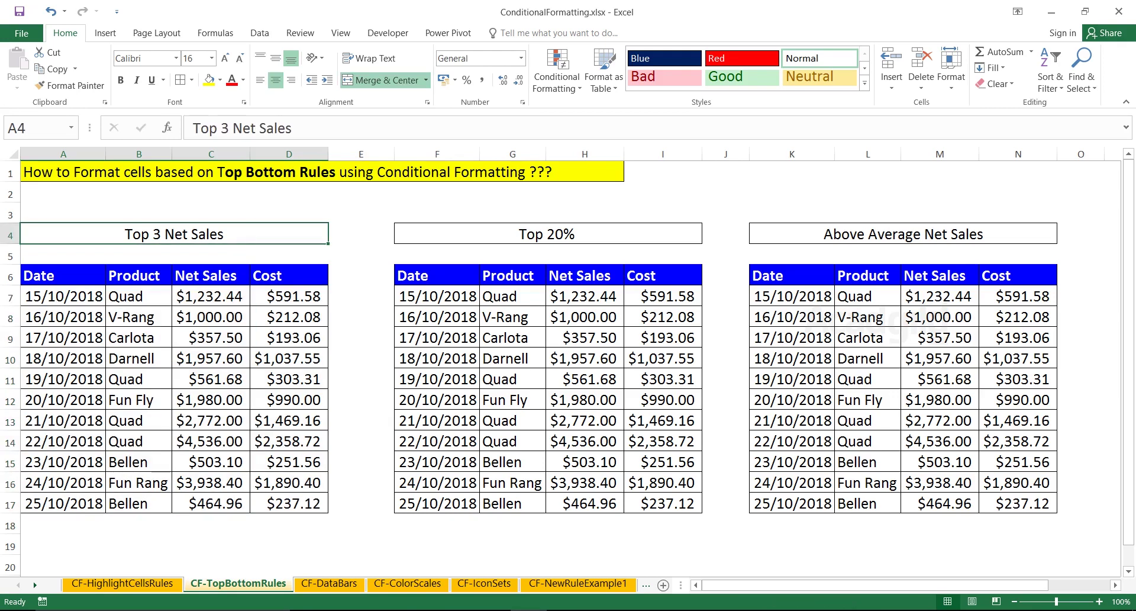
pyautogui.moveTo(210, 296); pyautogui.dragTo(210, 503)
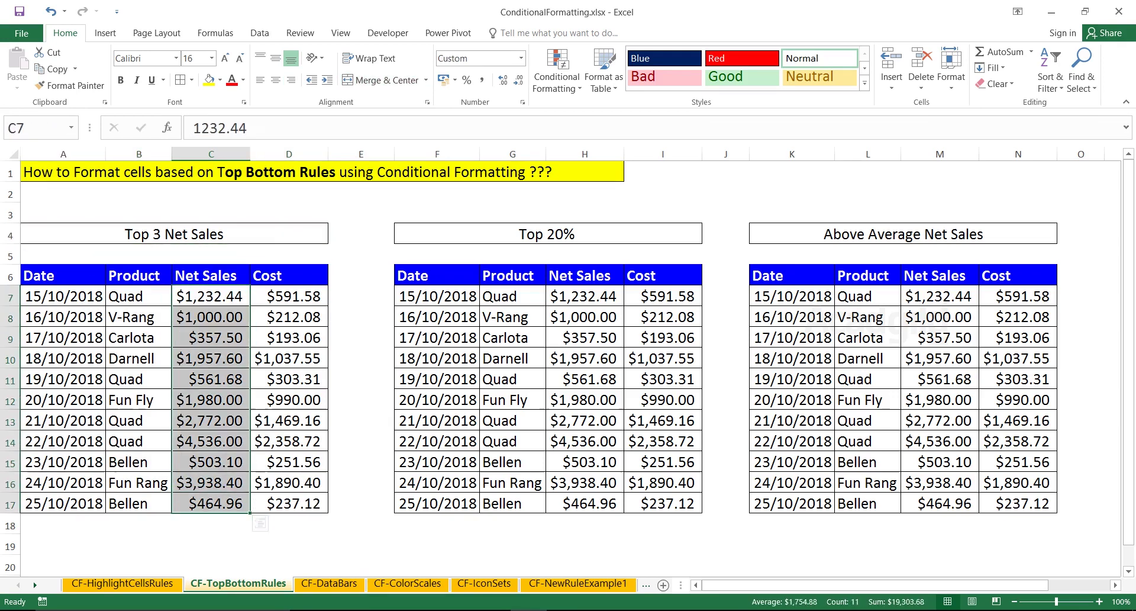
pyautogui.click(210, 441)
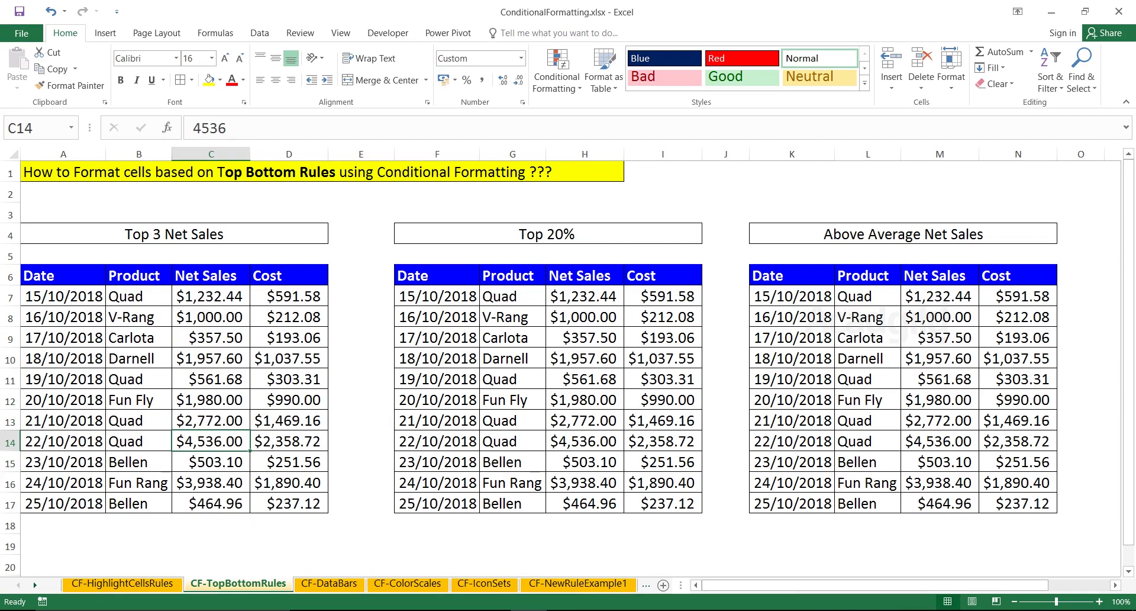
pyautogui.keyDown('ctrl'); pyautogui.click(210, 482); pyautogui.keyUp('ctrl')
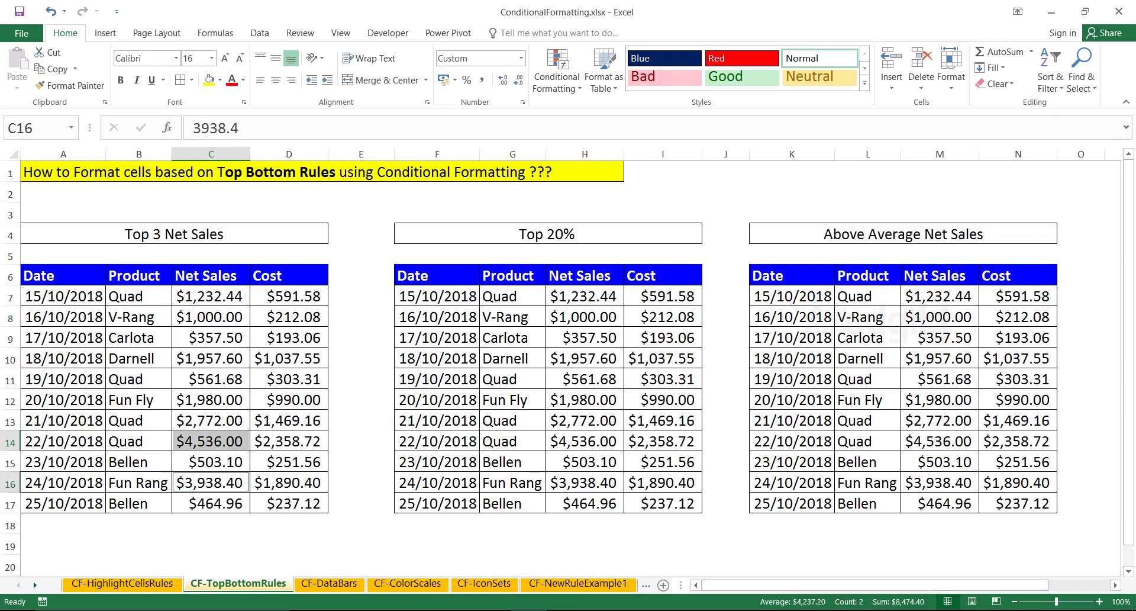
pyautogui.keyDown('ctrl'); pyautogui.click(210, 420); pyautogui.keyUp('ctrl')
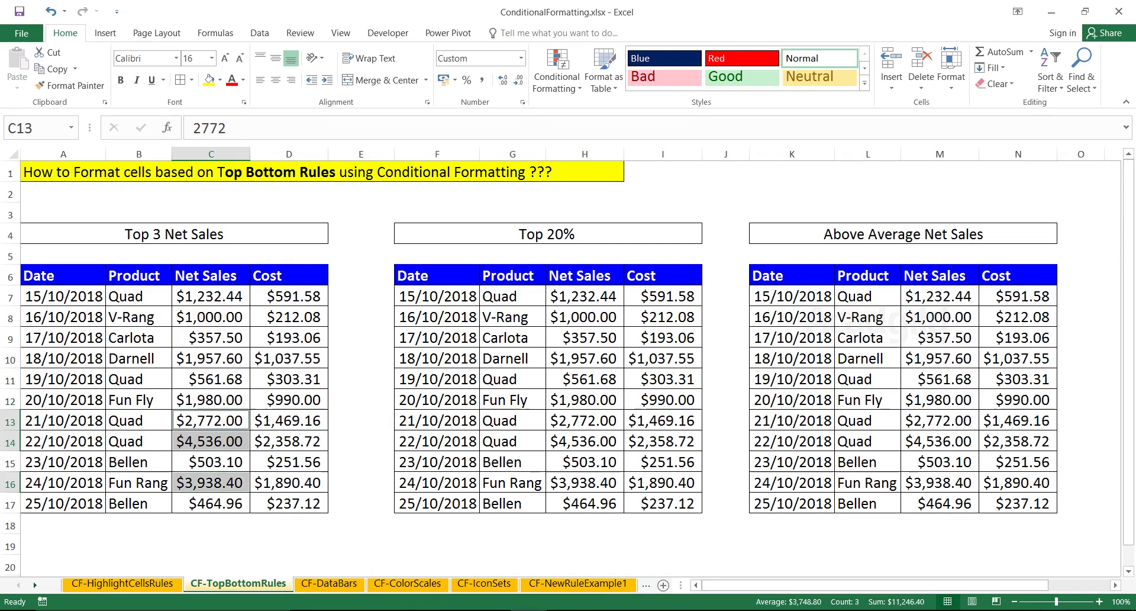
pyautogui.click(210, 358)
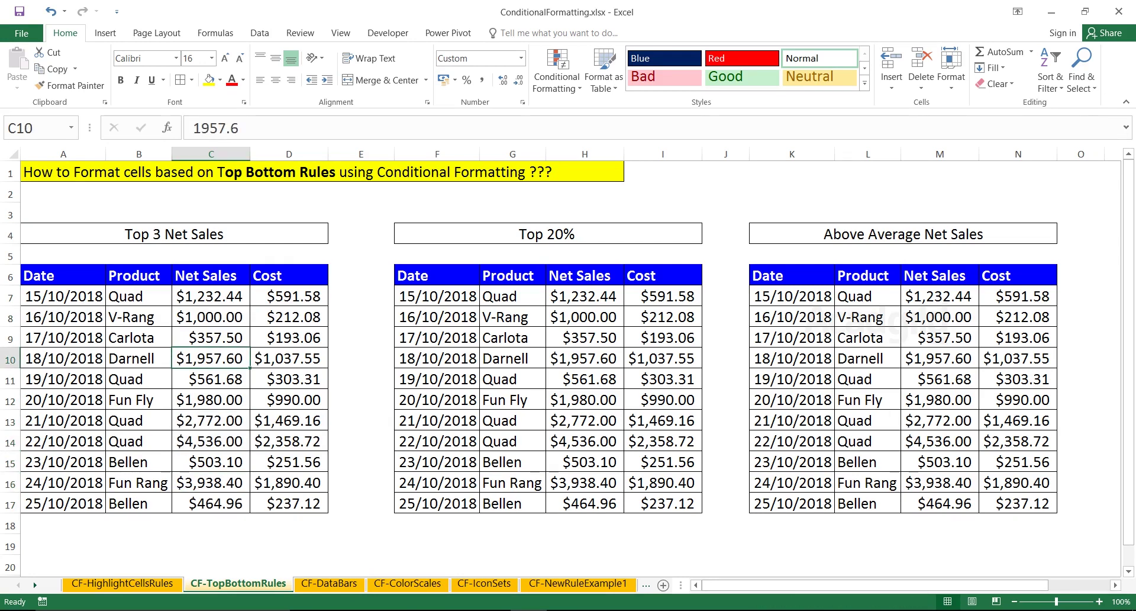
pyautogui.moveTo(210, 296); pyautogui.dragTo(210, 503)
pyautogui.click(210, 296)
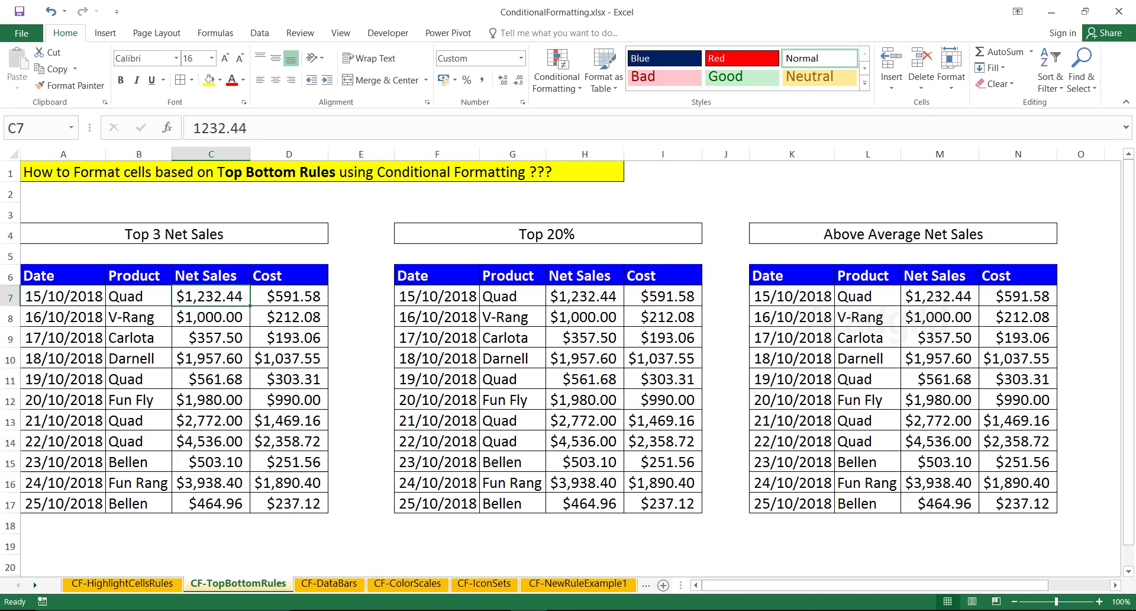
pyautogui.click(556, 70)
pyautogui.moveTo(604, 142)
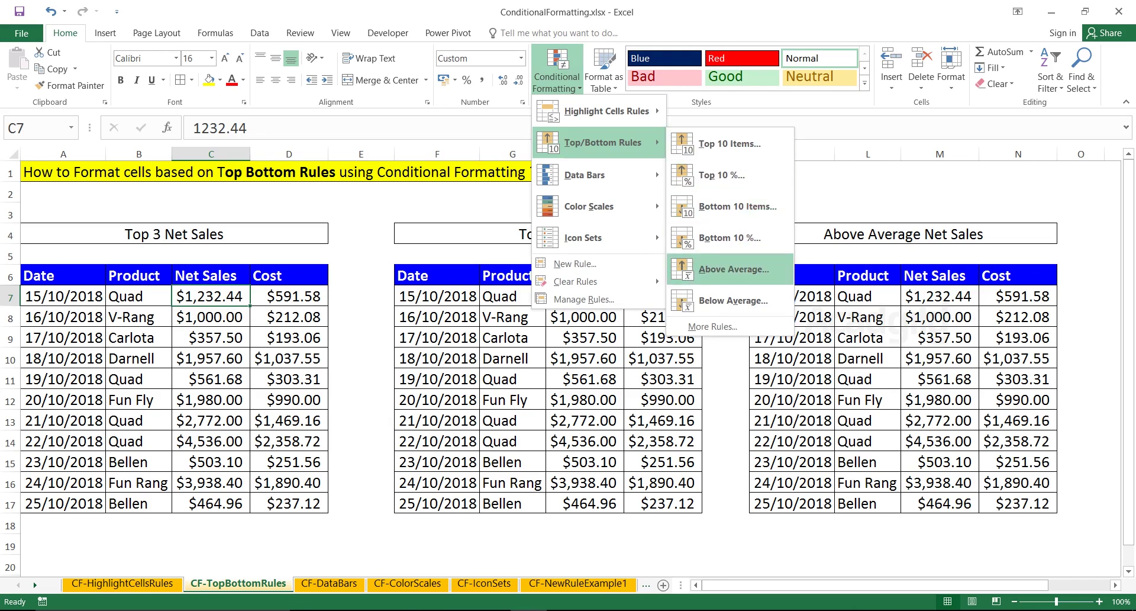
pyautogui.click(733, 269)
# Add a top-ranked-items conditional formatting rule to C7:C17 that highlights the top 3 values with a custom yellow fill.
pyautogui.moveTo(211, 296); pyautogui.dragTo(210, 503)
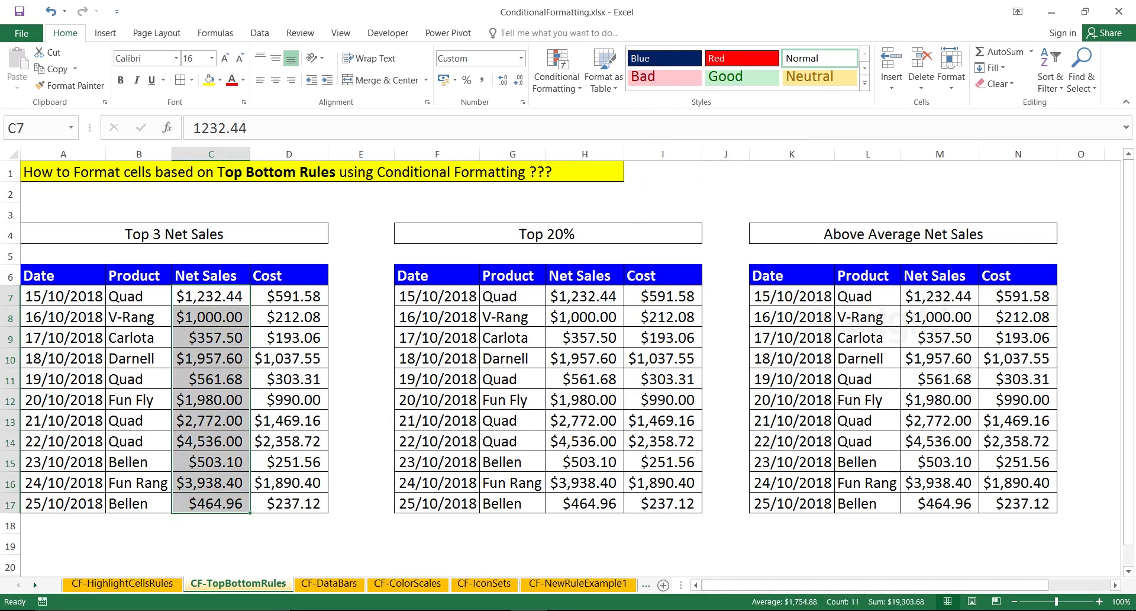
pyautogui.click(557, 74)
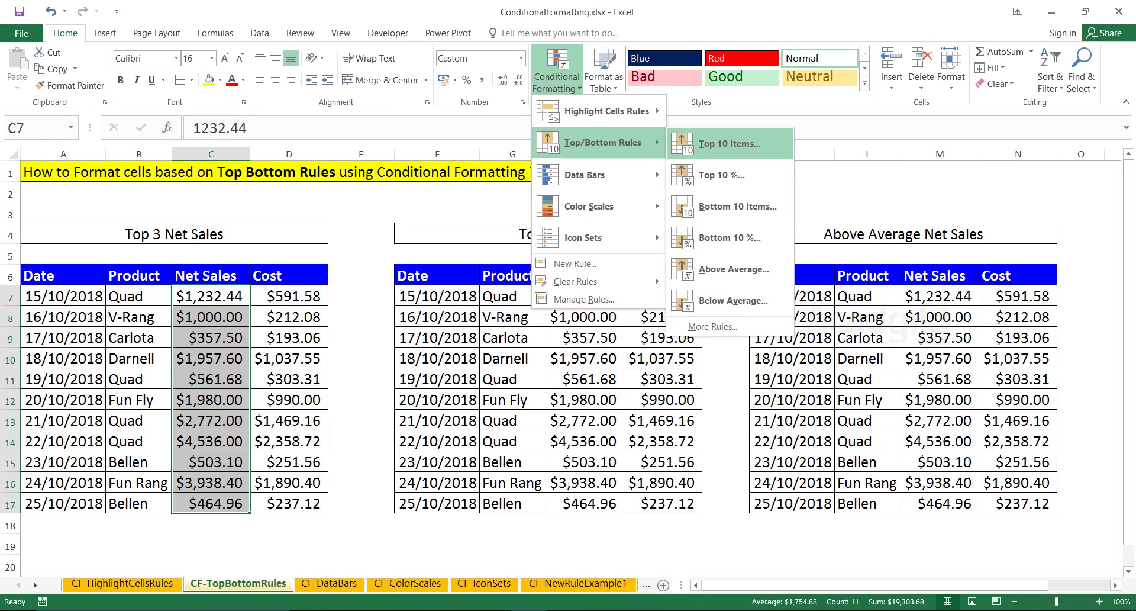
pyautogui.click(729, 143)
pyautogui.doubleClick(780, 130)
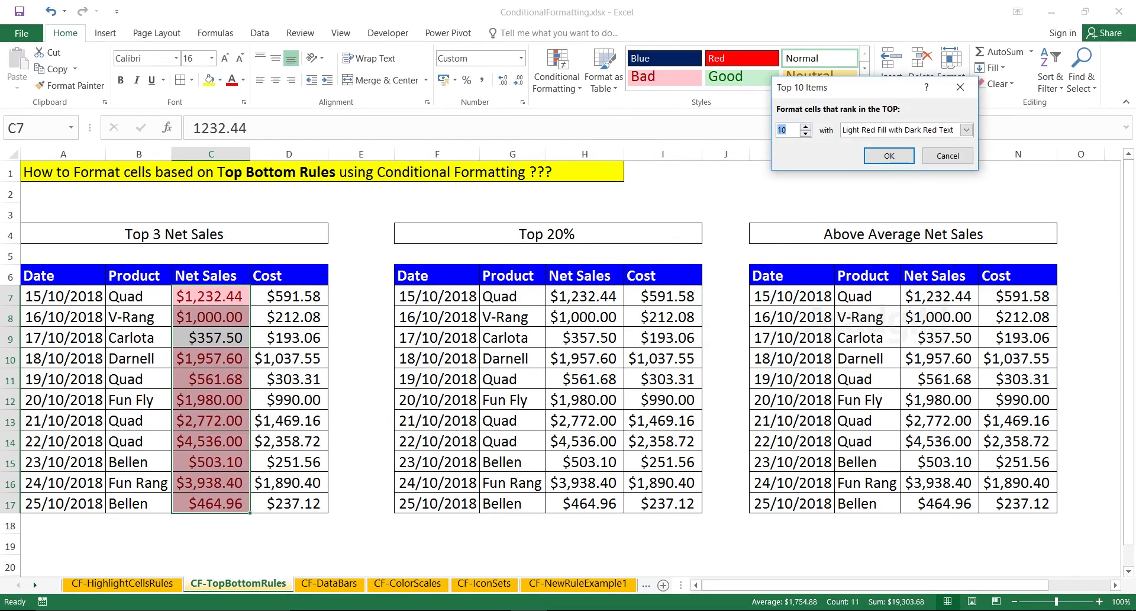
pyautogui.write('3')
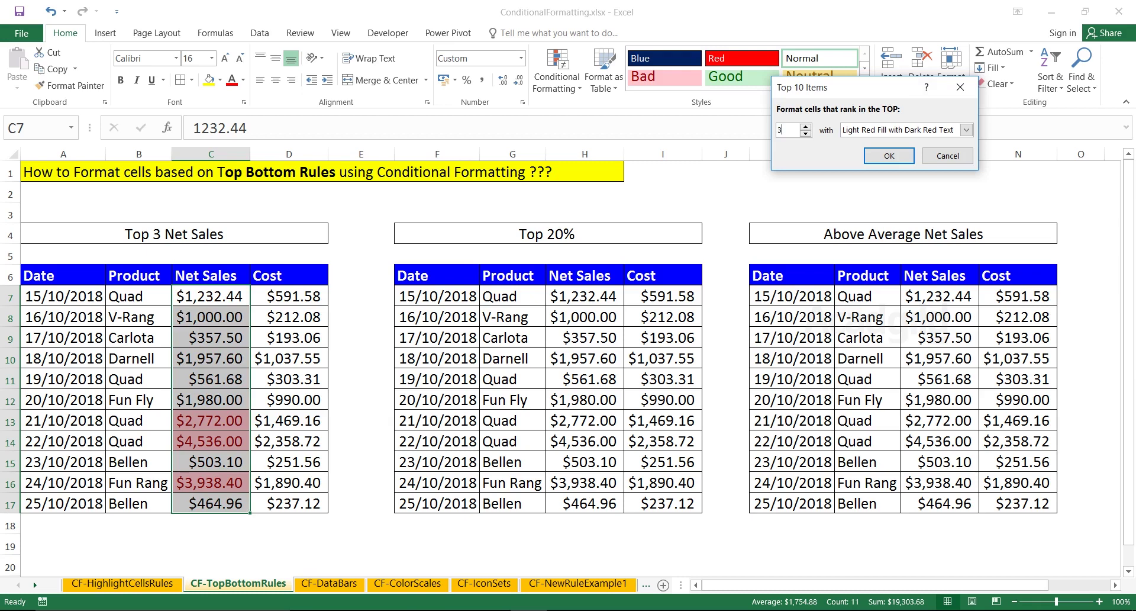
pyautogui.click(966, 129)
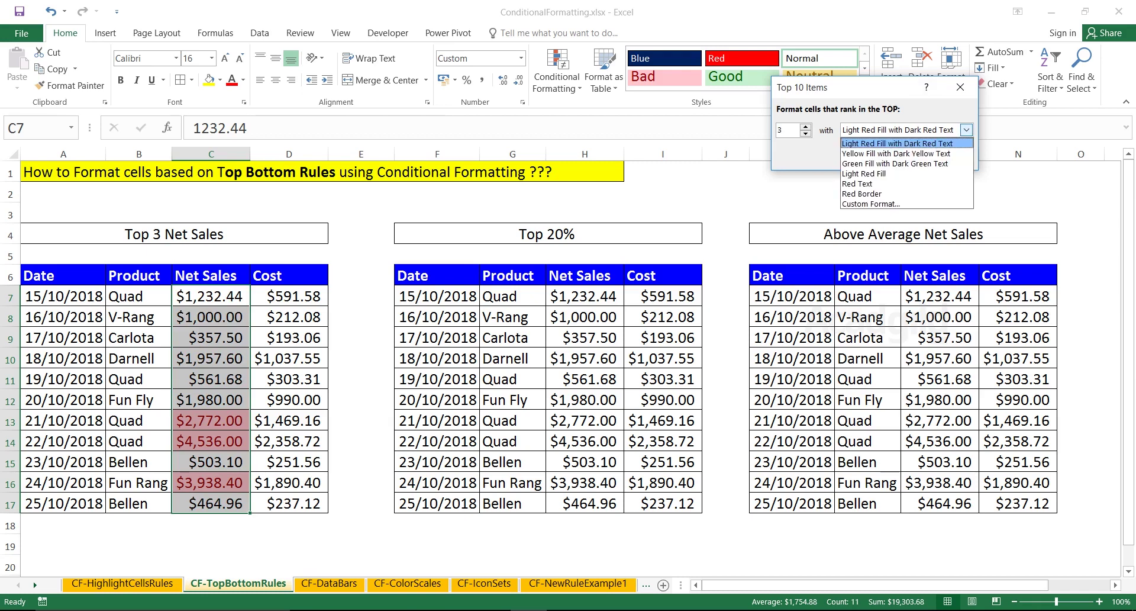
pyautogui.click(870, 203)
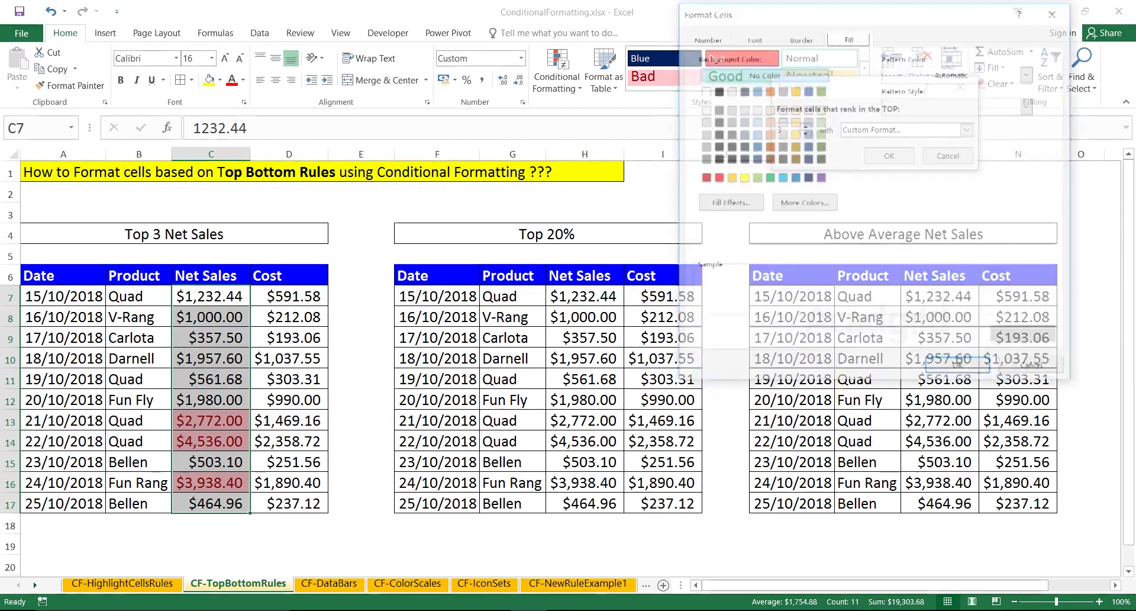
pyautogui.click(743, 177)
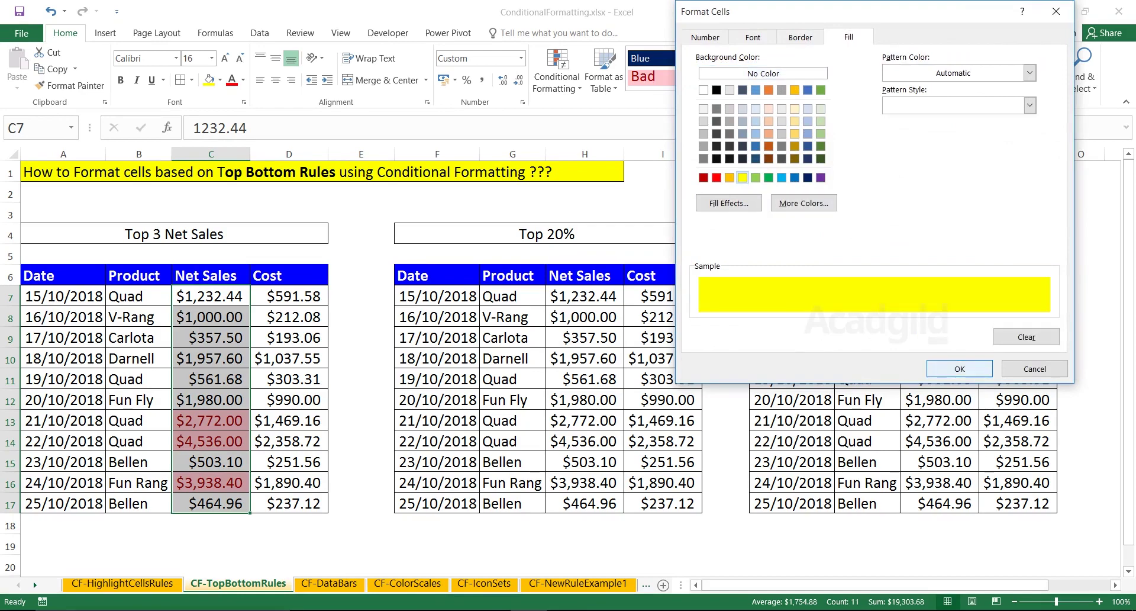
pyautogui.click(959, 368)
pyautogui.press('Return')
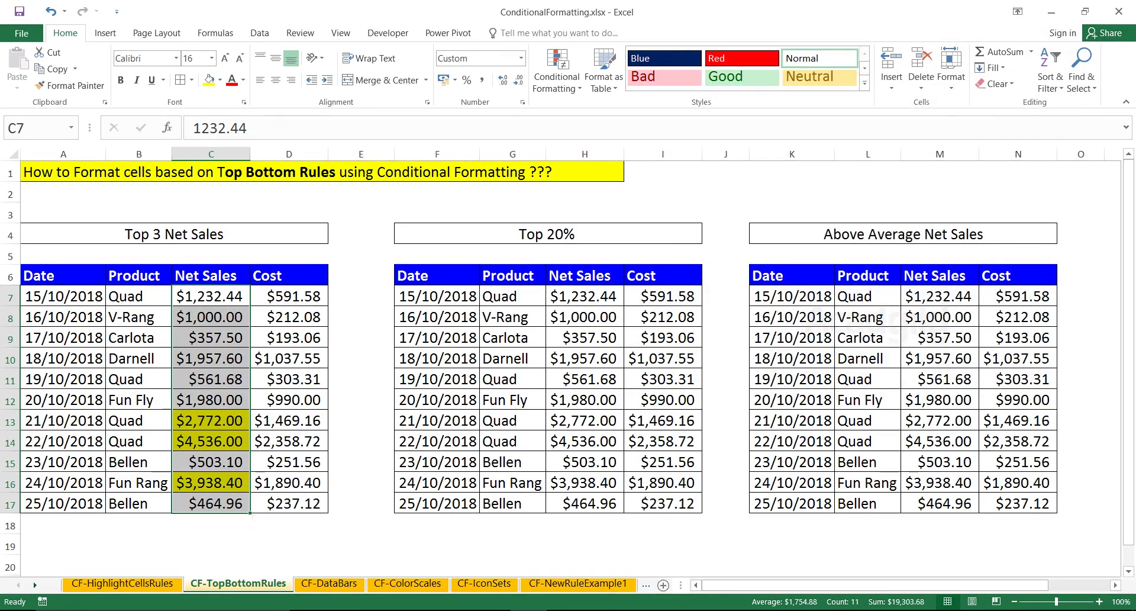
# Add a bottom-ranked-items conditional formatting rule to C7:C17 that highlights the bottom 3 values with a custom red fill.
pyautogui.click(210, 296)
pyautogui.moveTo(211, 296); pyautogui.dragTo(211, 503)
pyautogui.click(556, 77)
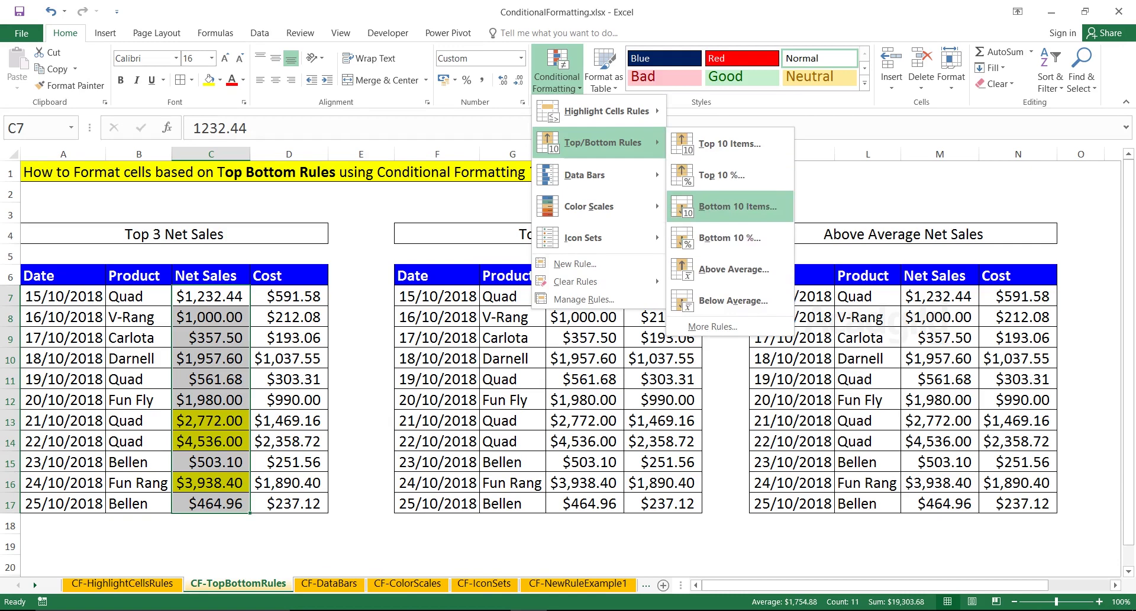
pyautogui.click(737, 206)
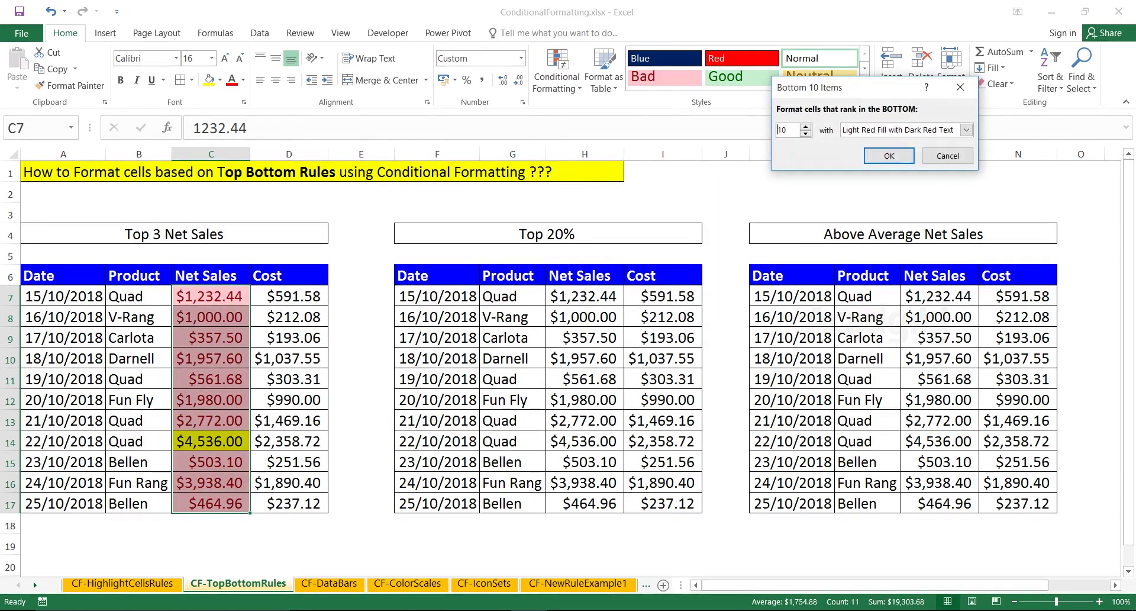
pyautogui.moveTo(786, 129); pyautogui.dragTo(781, 129)
pyautogui.write('3')
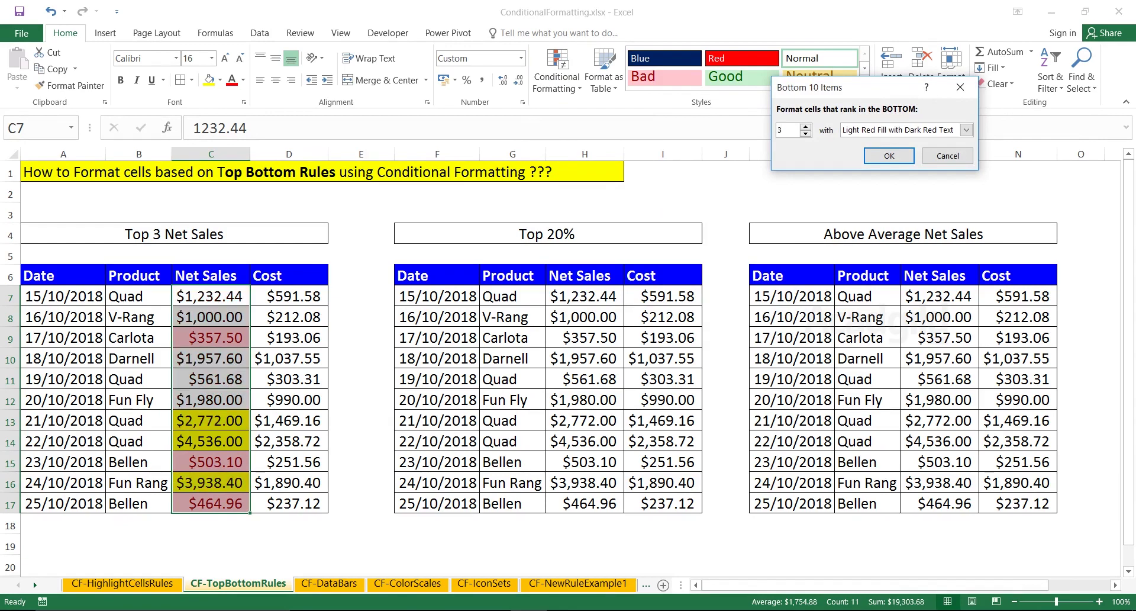
pyautogui.click(966, 130)
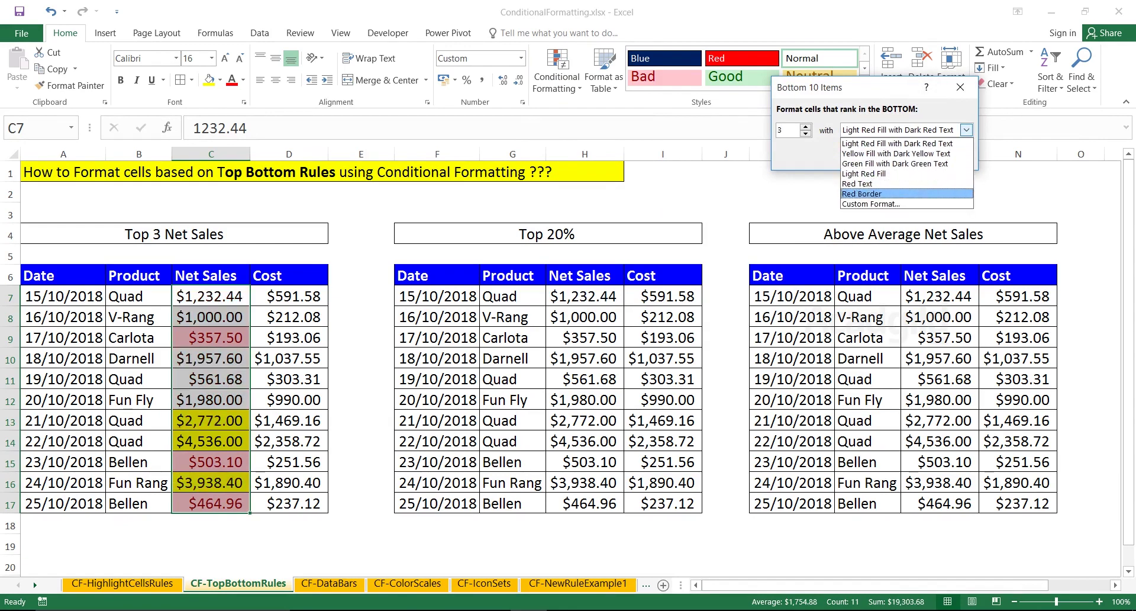
pyautogui.click(870, 204)
pyautogui.click(716, 177)
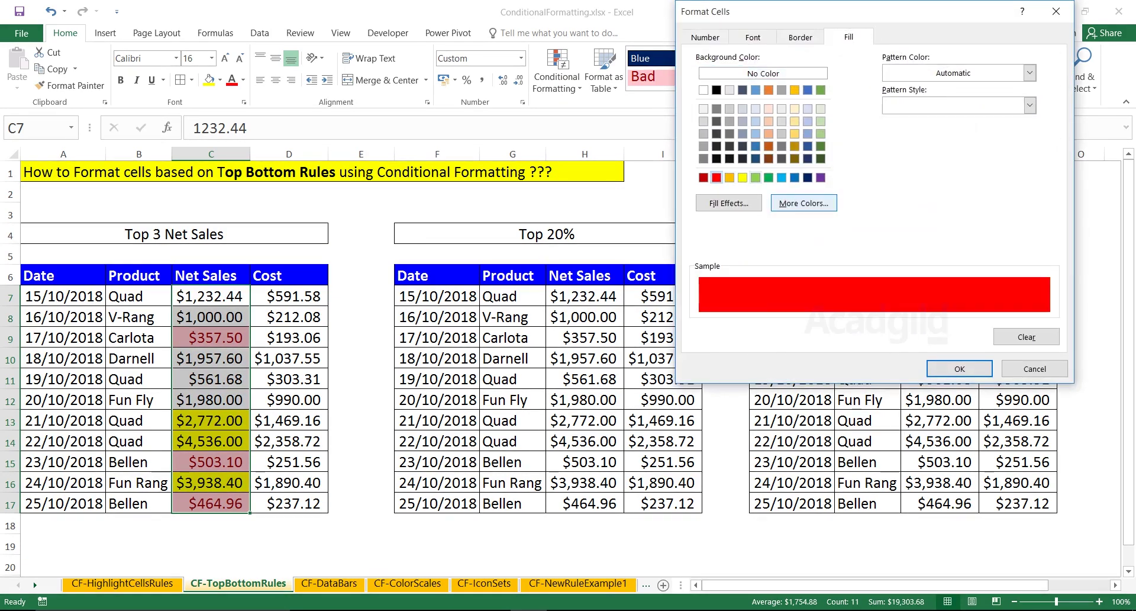
pyautogui.click(959, 368)
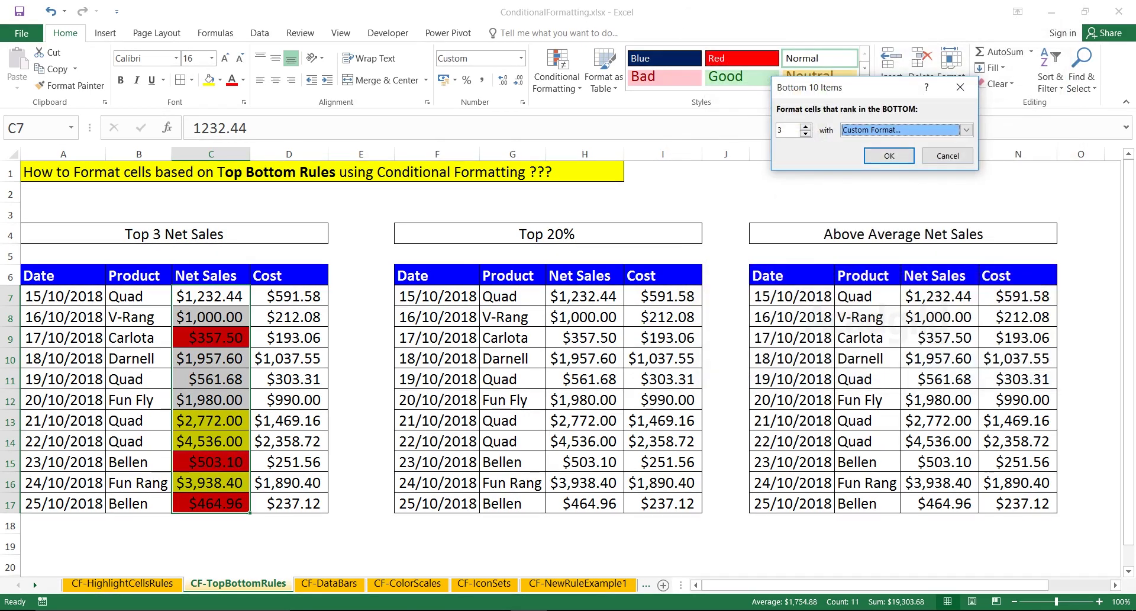
pyautogui.click(888, 156)
pyautogui.click(210, 379)
pyautogui.click(211, 296)
pyautogui.hotkey('ctrl', 'shift', 'Down')
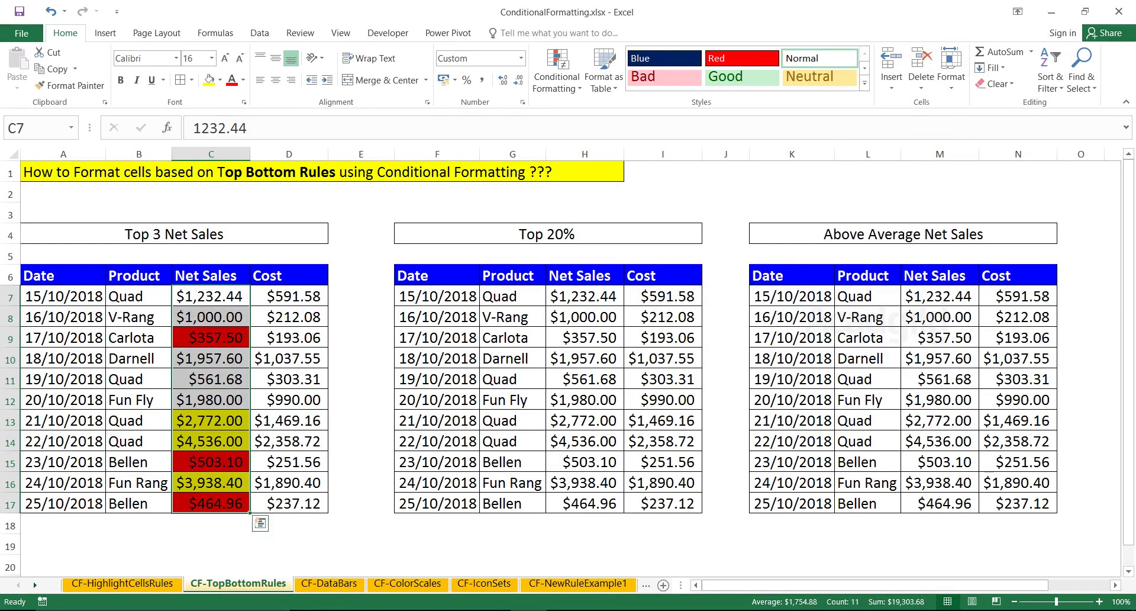
pyautogui.moveTo(210, 296); pyautogui.dragTo(211, 503)
pyautogui.click(211, 420)
# Change the net sales value for 15/10/2018 in cell C7 to 23.
pyautogui.click(210, 296)
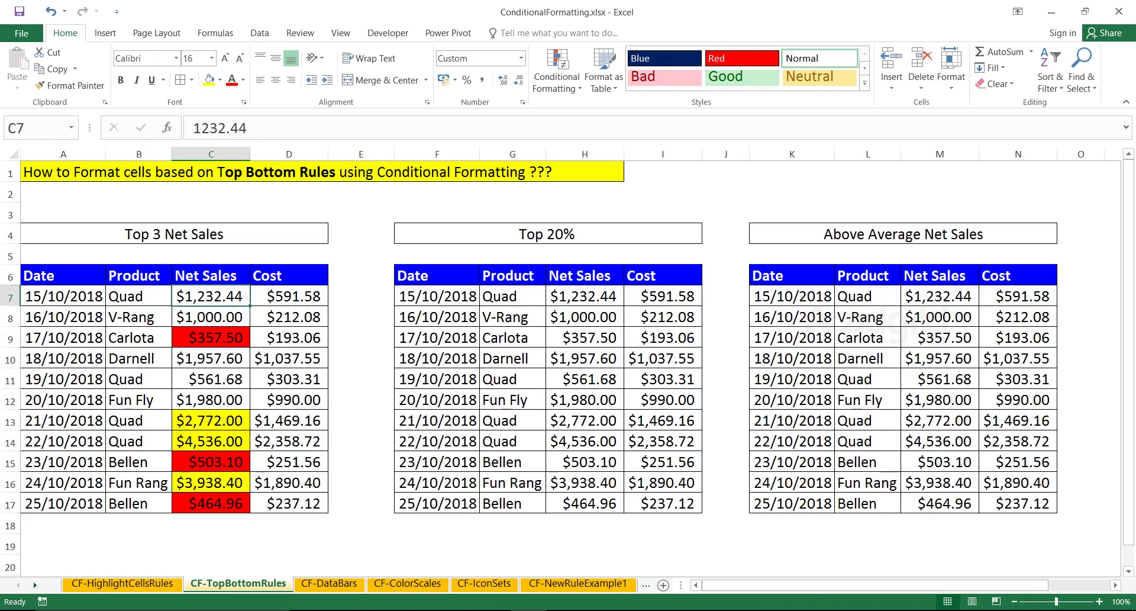
pyautogui.write('23')
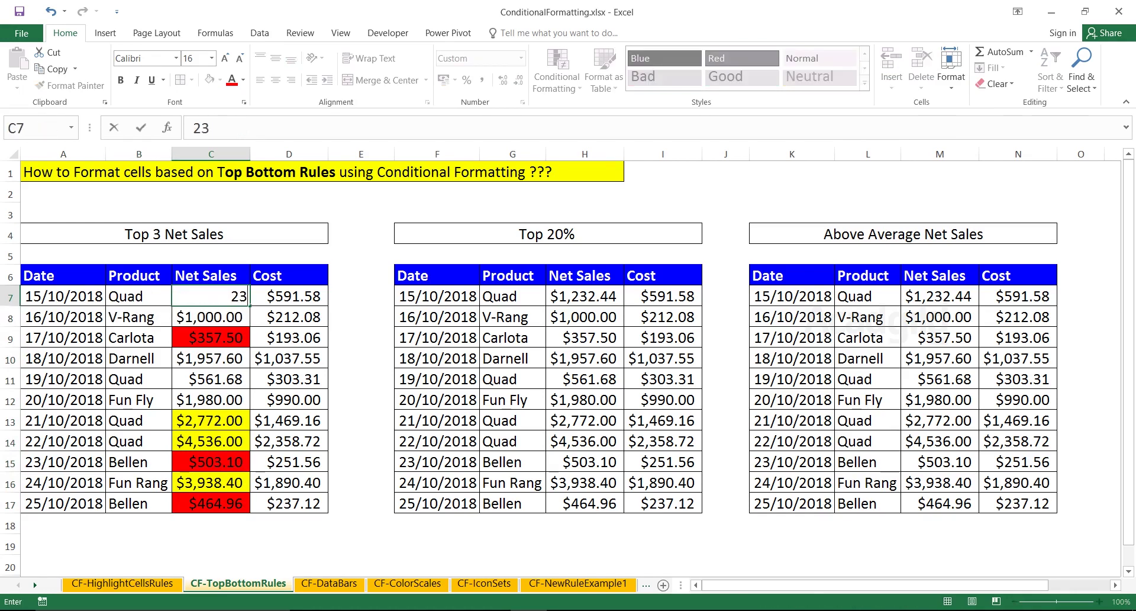
pyautogui.press('Return')
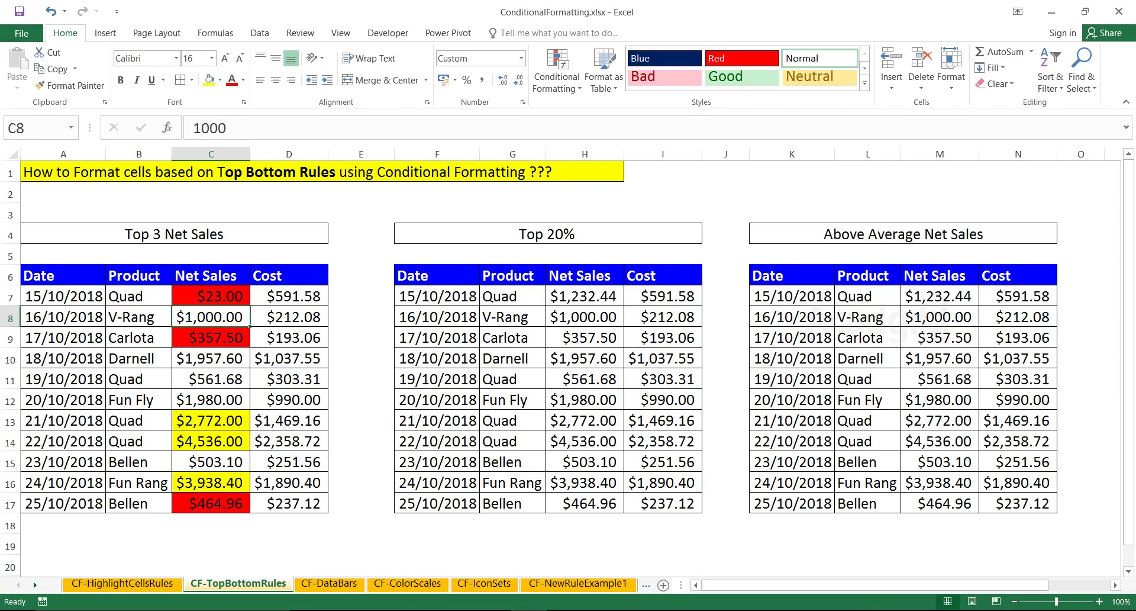
# Change the net sales value for 19/10/2018 in cell C11 to 10.
pyautogui.press('Down')
pyautogui.press('Down')
pyautogui.press('Down')
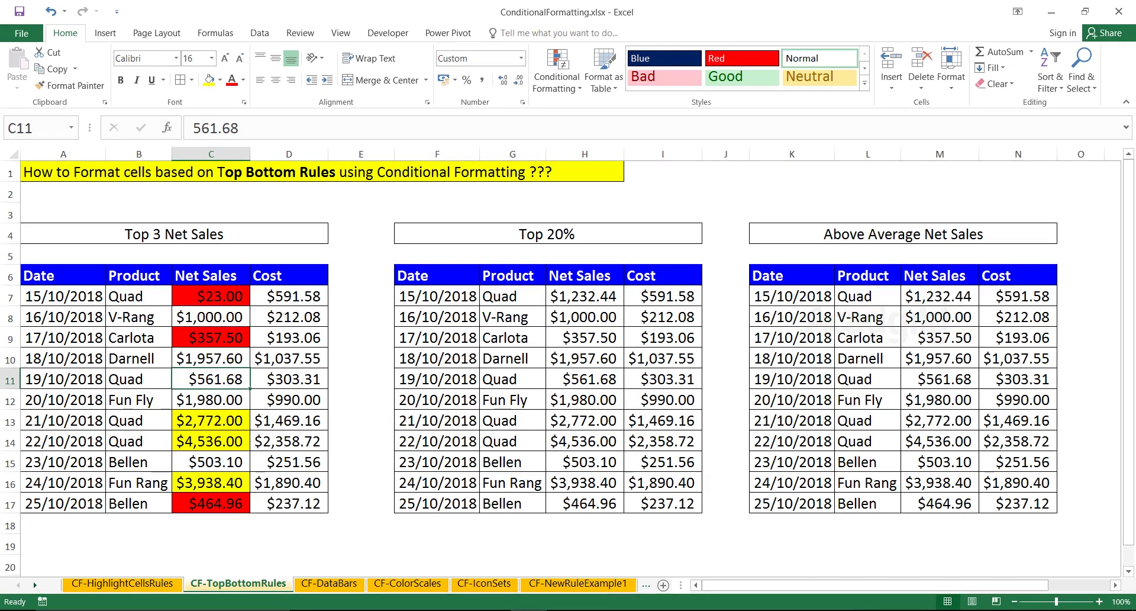
pyautogui.write('10')
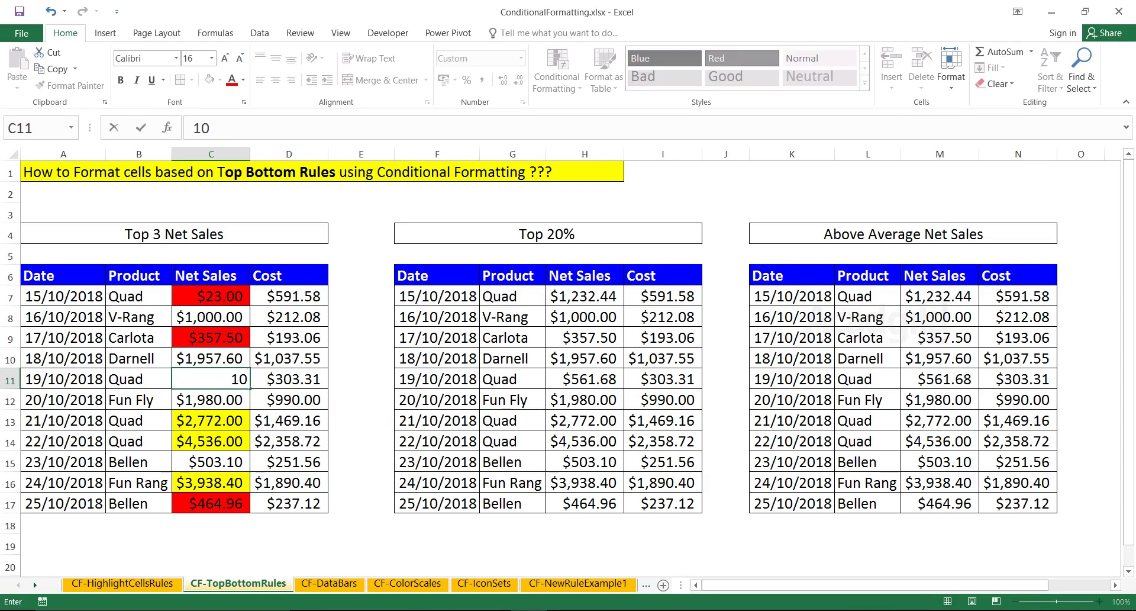
pyautogui.press('Return')
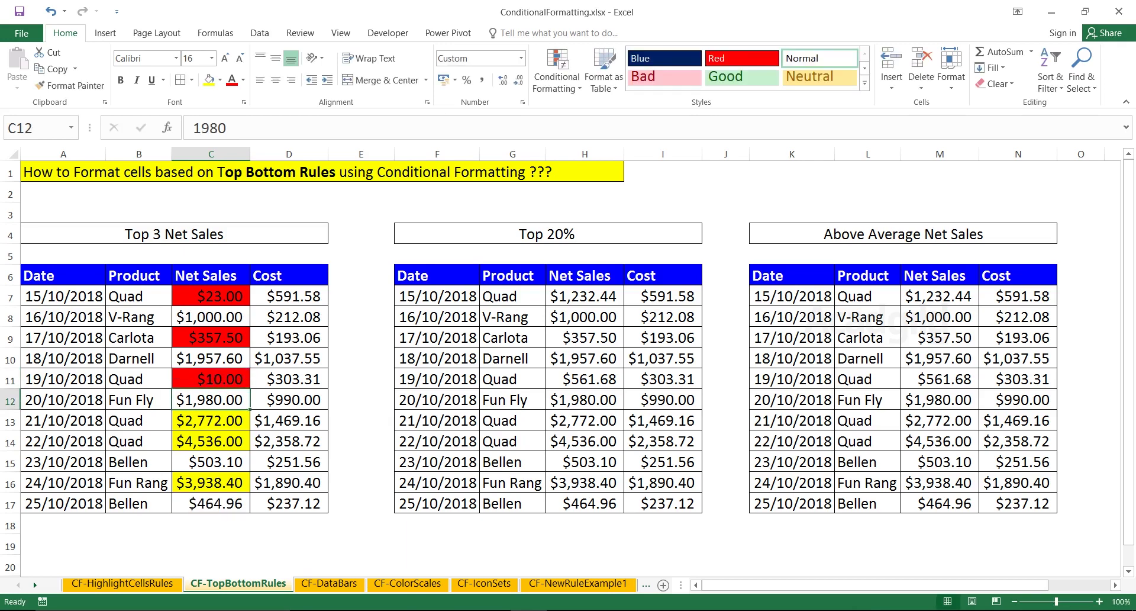
pyautogui.moveTo(211, 296); pyautogui.dragTo(211, 506)
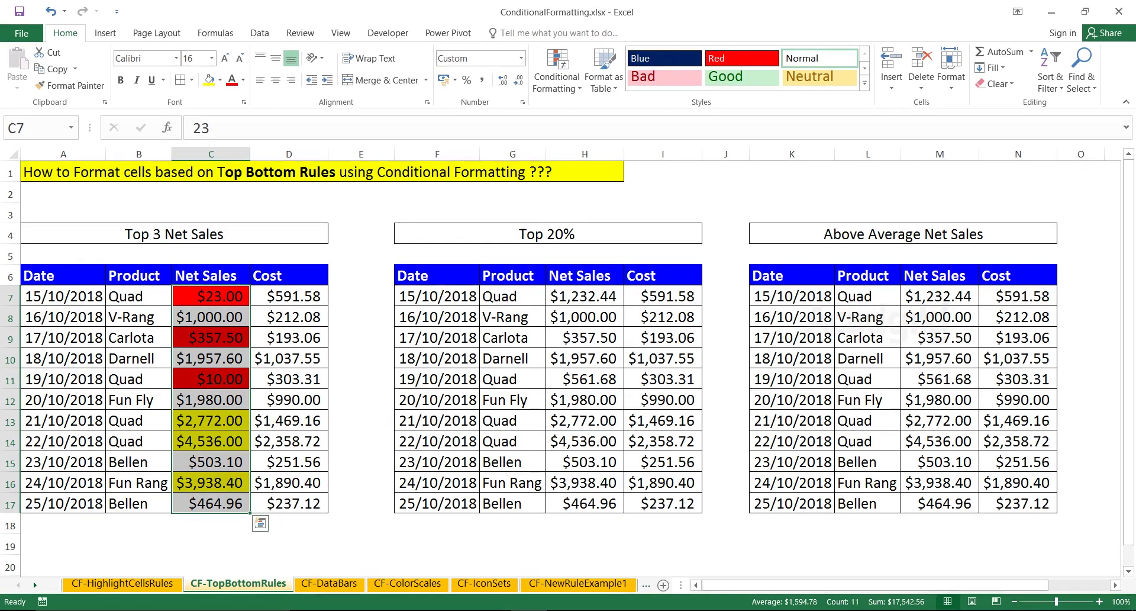
pyautogui.click(211, 379)
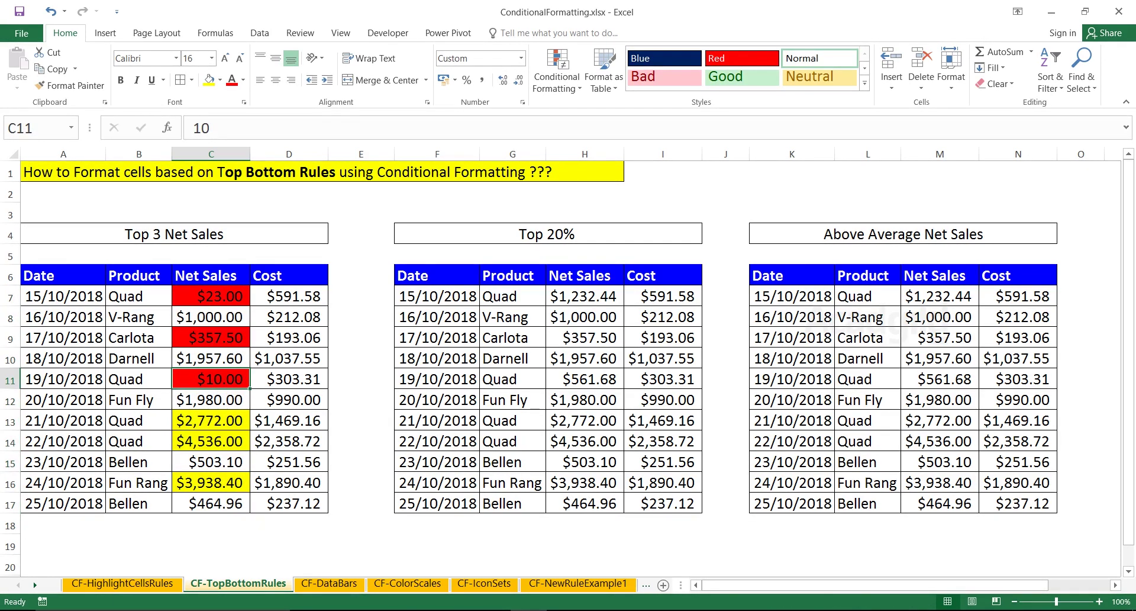
pyautogui.click(174, 234)
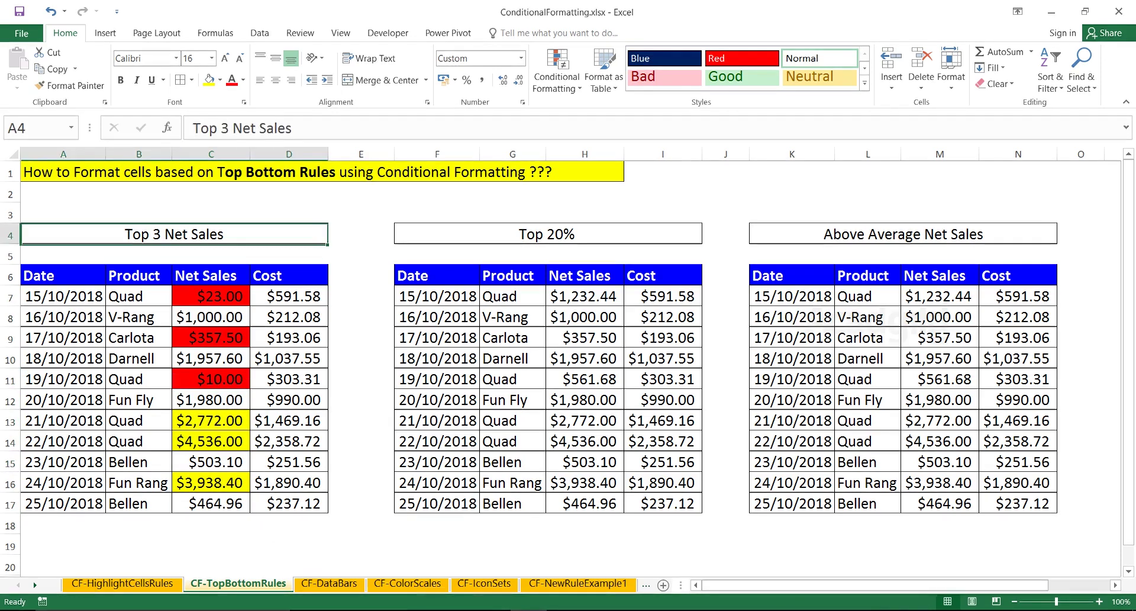
pyautogui.click(139, 253)
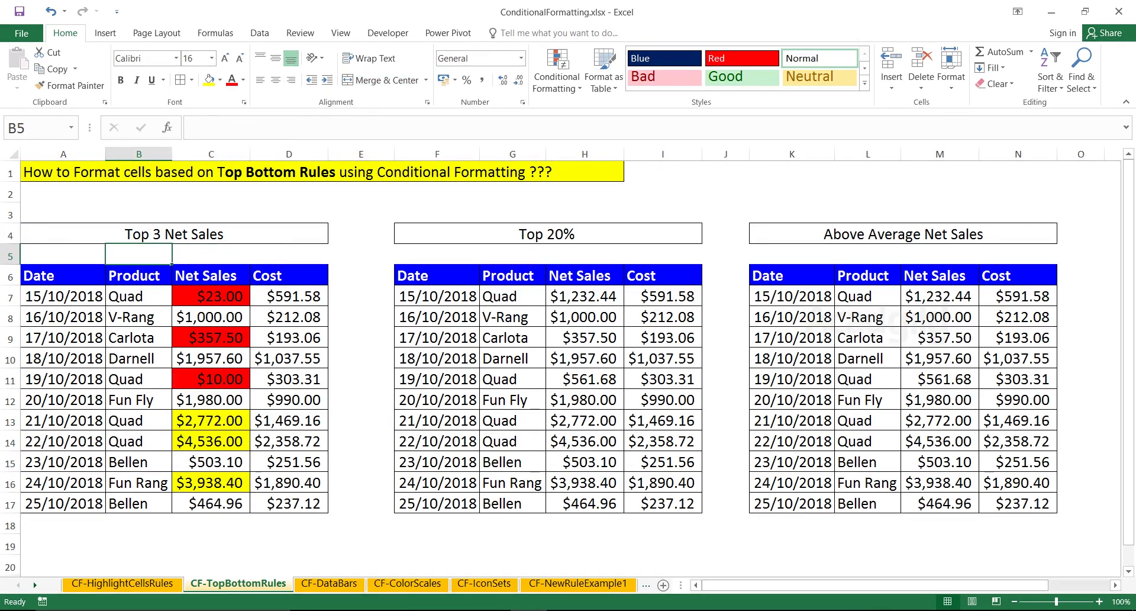
# Copy the "Top 3 Net Sales" heading from row 4 into row 5, starting at cell B5.
pyautogui.press('Up')
pyautogui.press('Up')
pyautogui.press('Down')
pyautogui.hotkey('ctrl', 'c')
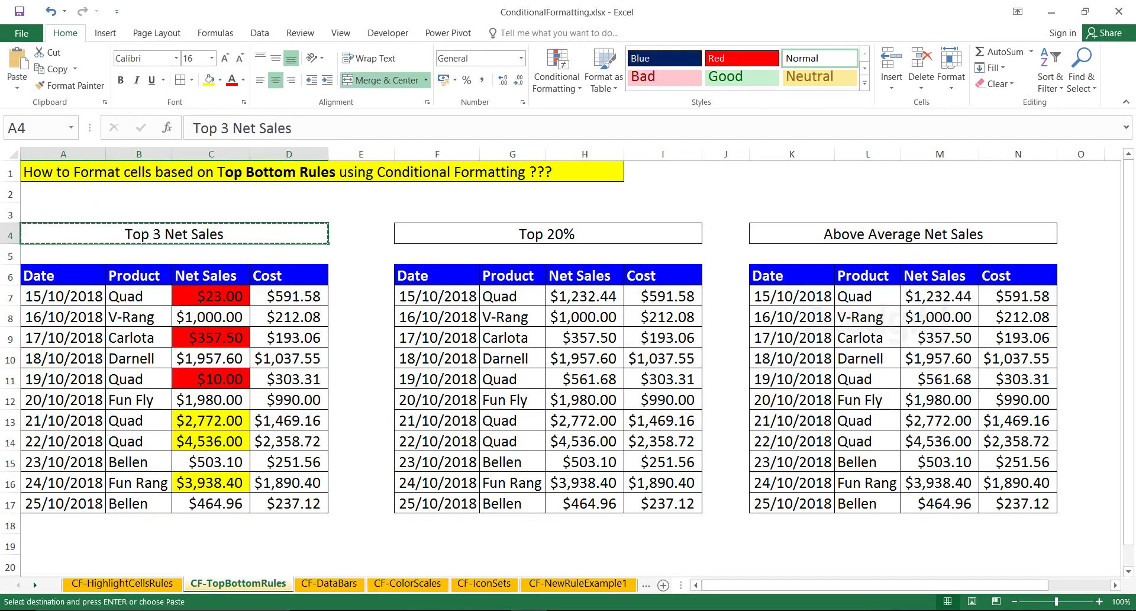
pyautogui.press('Down')
pyautogui.hotkey('ctrl', 'v')
pyautogui.moveTo(138, 264); pyautogui.dragTo(62, 254)
pyautogui.press('Escape')
pyautogui.press('Escape')
# Change the text of the copied heading in B5 to "Bottom 3 Net Sales".
pyautogui.doubleClick(236, 254)
pyautogui.moveTo(237, 255); pyautogui.dragTo(191, 255)
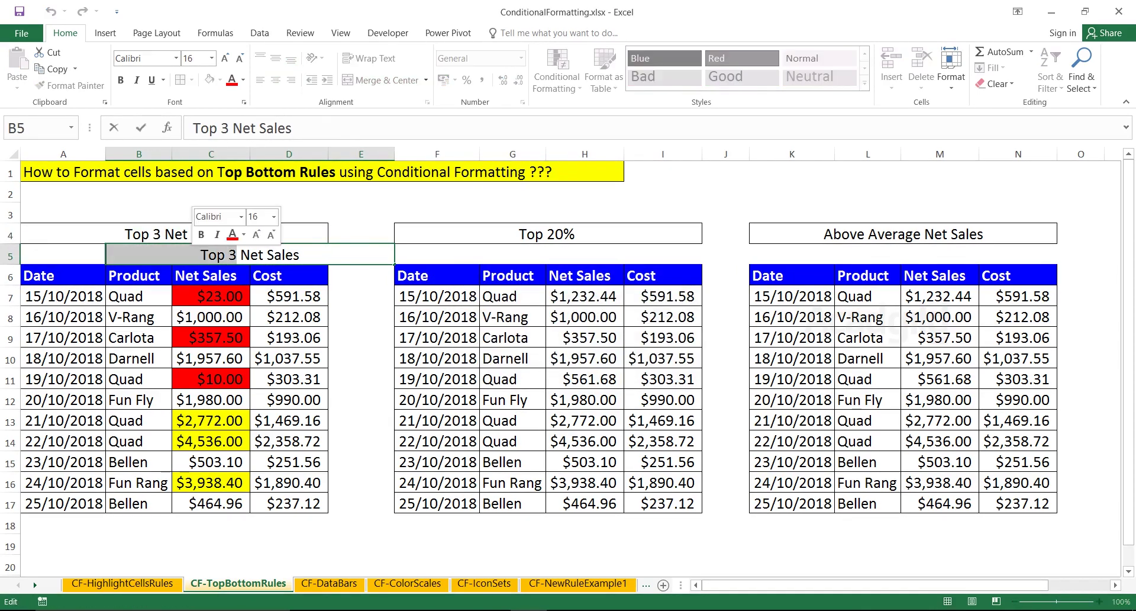
pyautogui.write('Bottom 3')
pyautogui.press('Return')
pyautogui.press('Up')
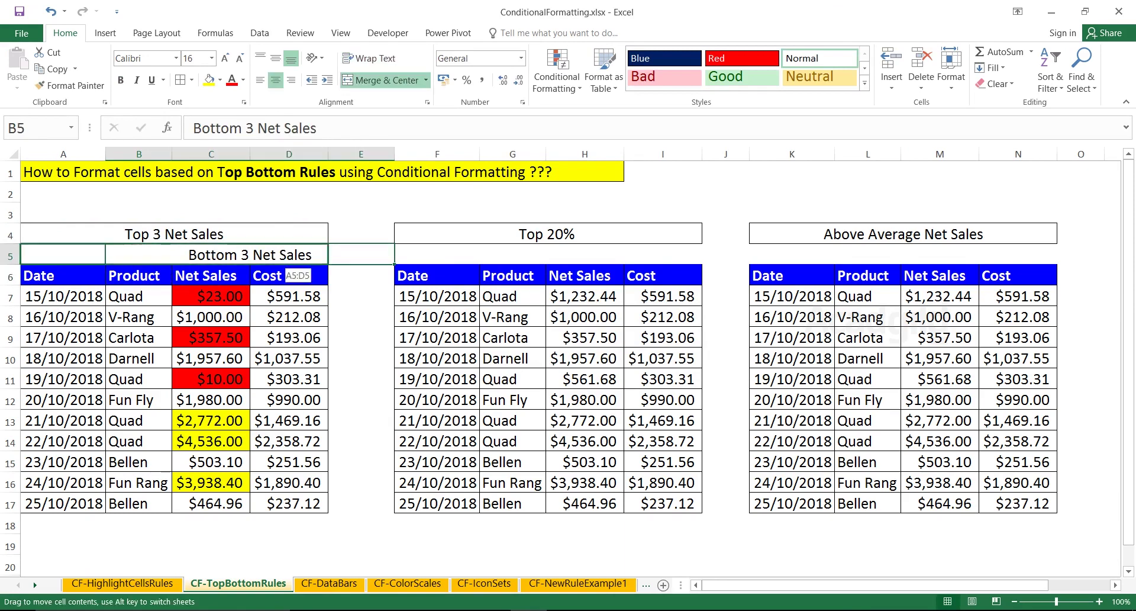
# Unmerge the "Bottom 3 Net Sales" heading and merge and center it across A5:D5 above the first table.
pyautogui.press('Left')
pyautogui.click(382, 80)
pyautogui.click(360, 295)
pyautogui.moveTo(63, 254); pyautogui.dragTo(289, 254)
pyautogui.click(382, 80)
pyautogui.click(436, 296)
pyautogui.click(437, 379)
# Extend the second table's heading in F4 to read "Top 20% Net Sales".
pyautogui.click(512, 255)
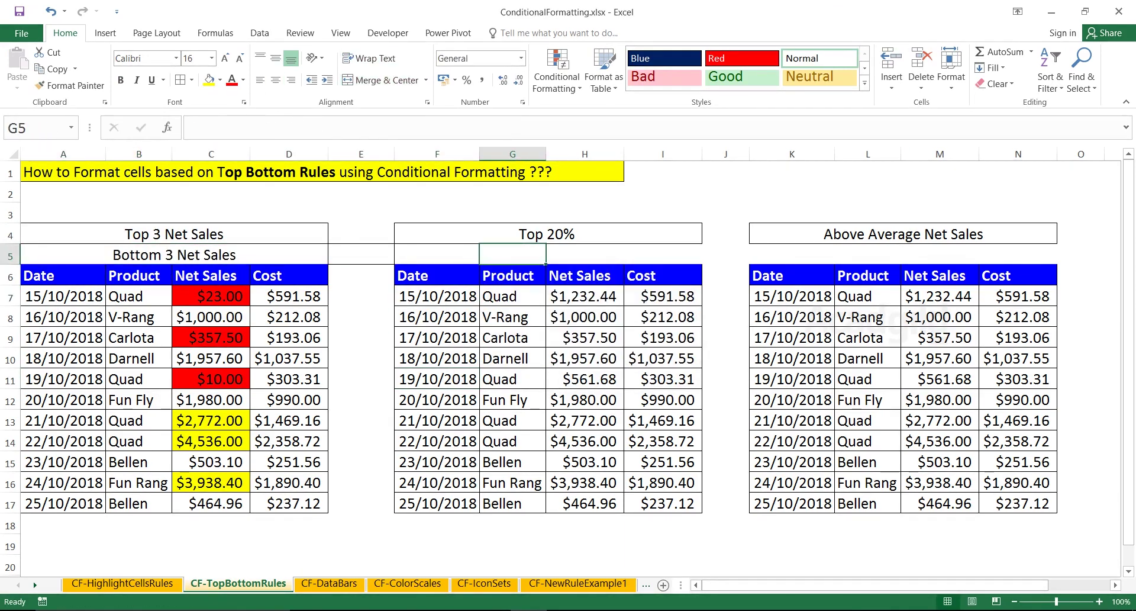
pyautogui.click(526, 234)
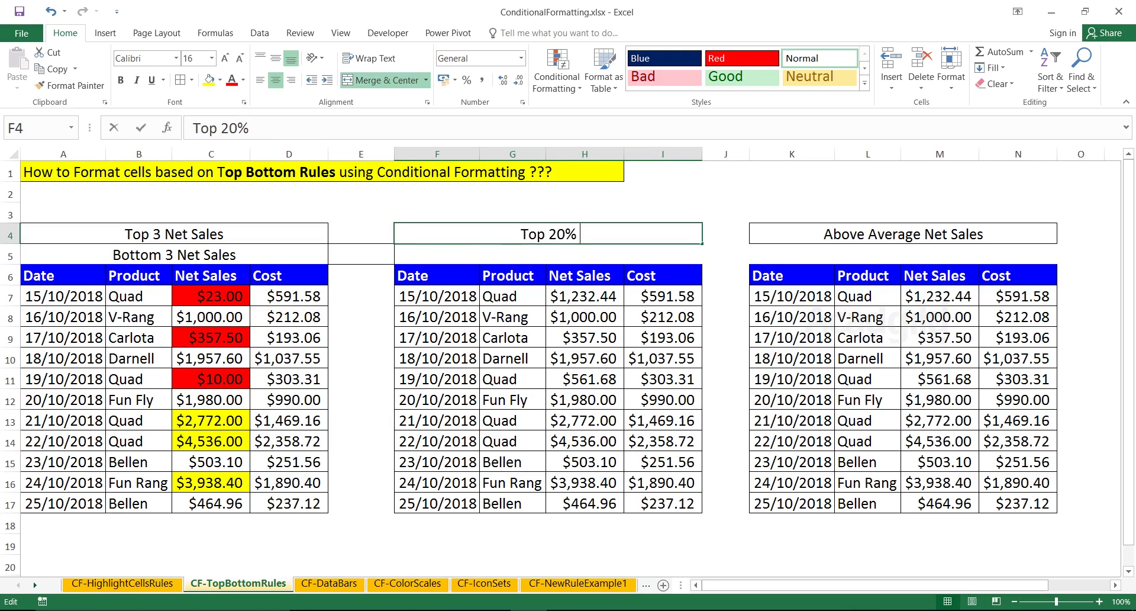
pyautogui.press('F2')
pyautogui.write('Net Sales')
pyautogui.press('Return')
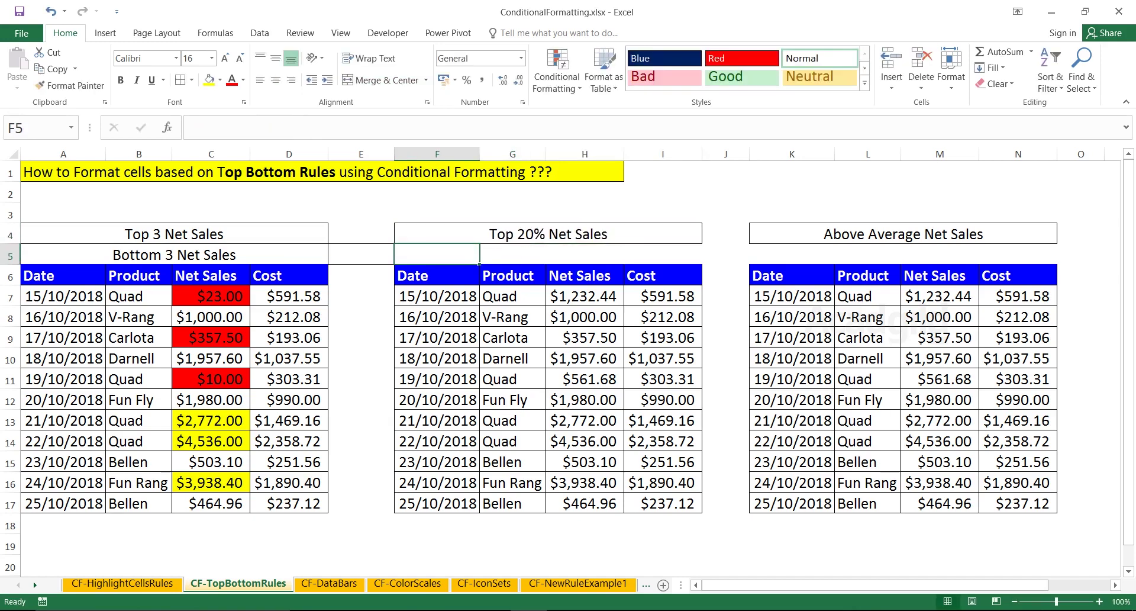
# Add a top-percent conditional formatting rule to H7:H17 for the top 20%, using Green Fill with Dark Green Text.
pyautogui.moveTo(585, 296); pyautogui.dragTo(585, 503)
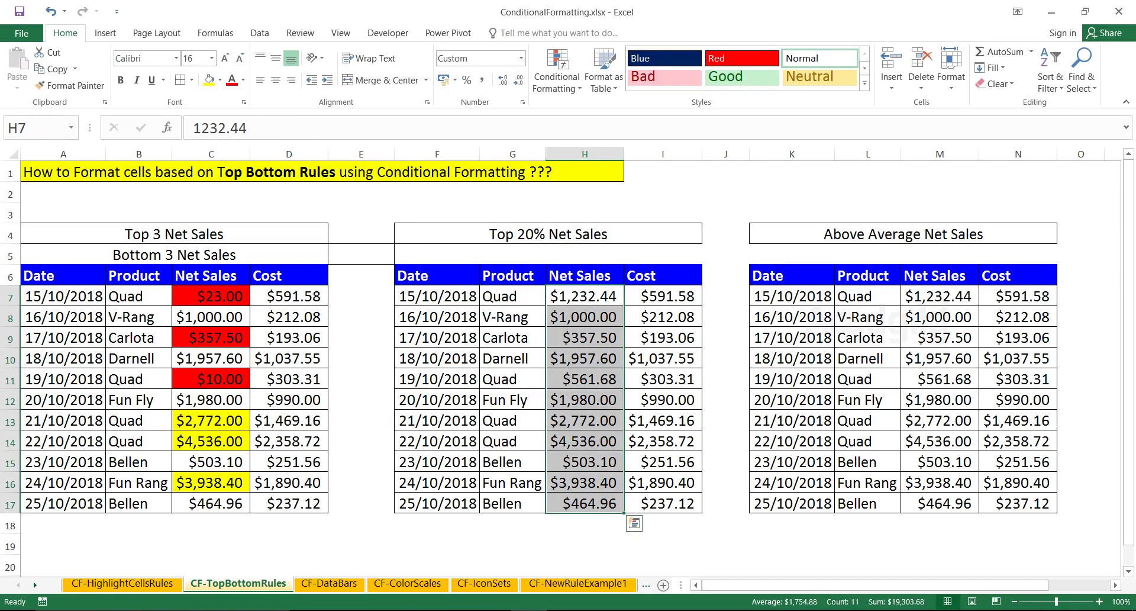
pyautogui.click(557, 70)
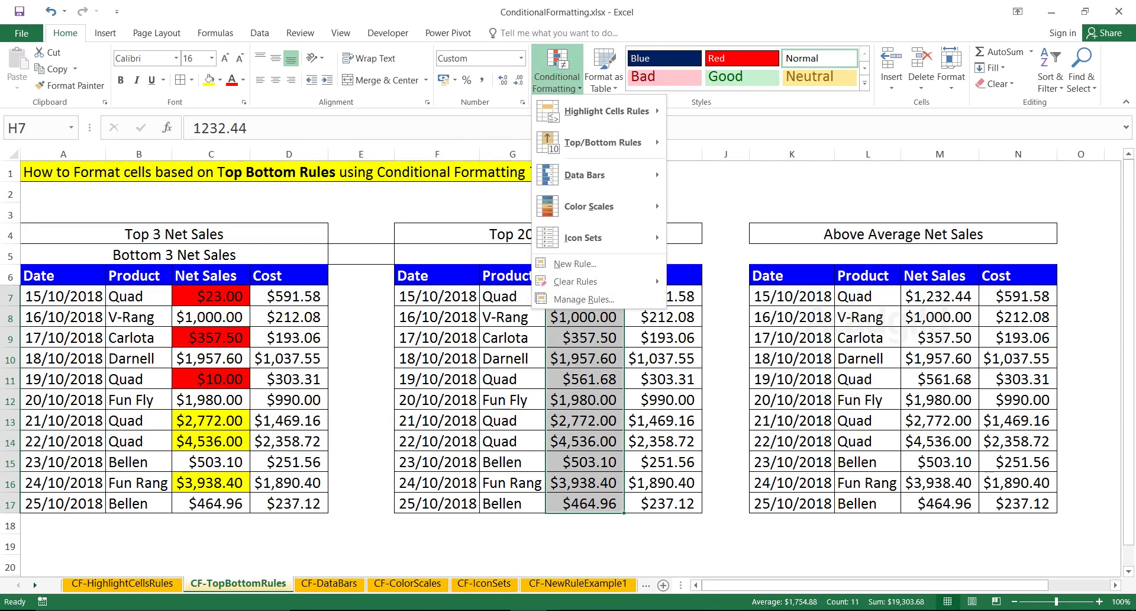
pyautogui.moveTo(603, 143)
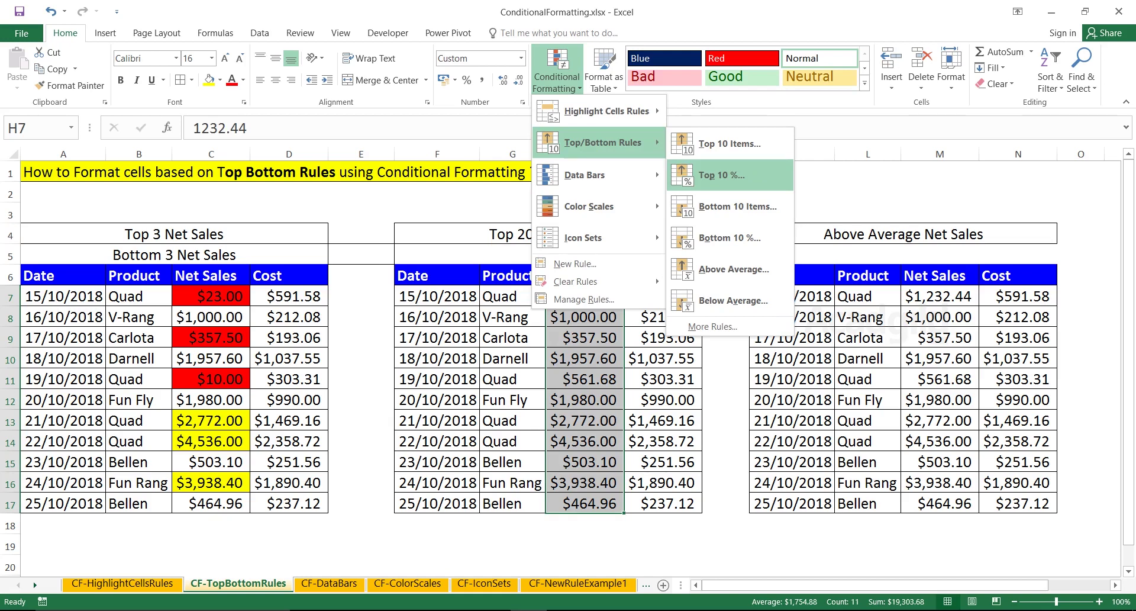
pyautogui.click(722, 174)
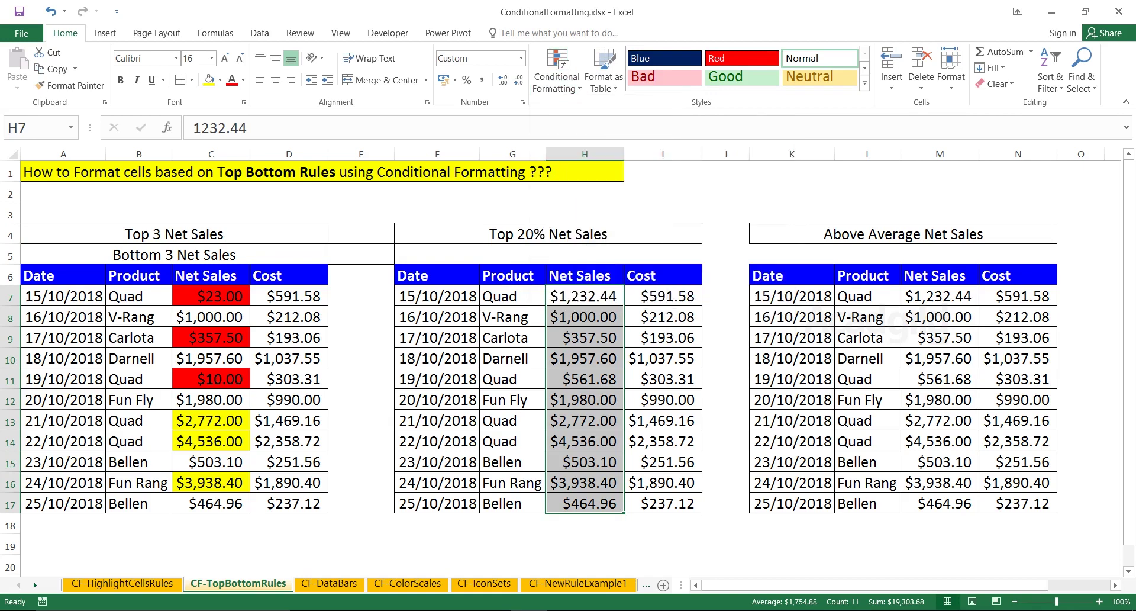
pyautogui.doubleClick(779, 129)
pyautogui.write('20')
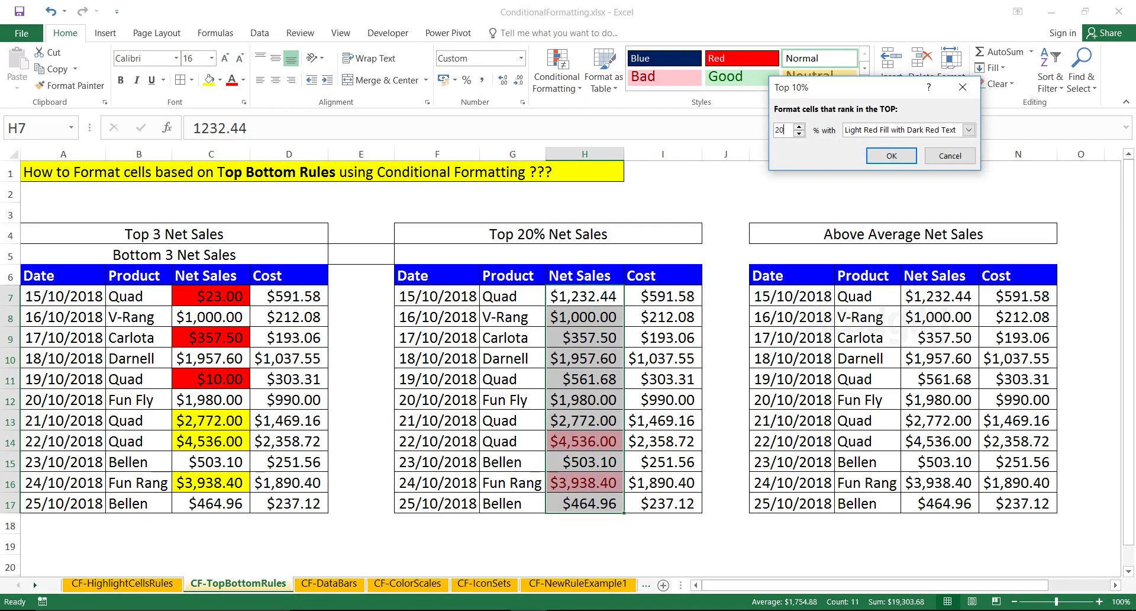
pyautogui.click(968, 130)
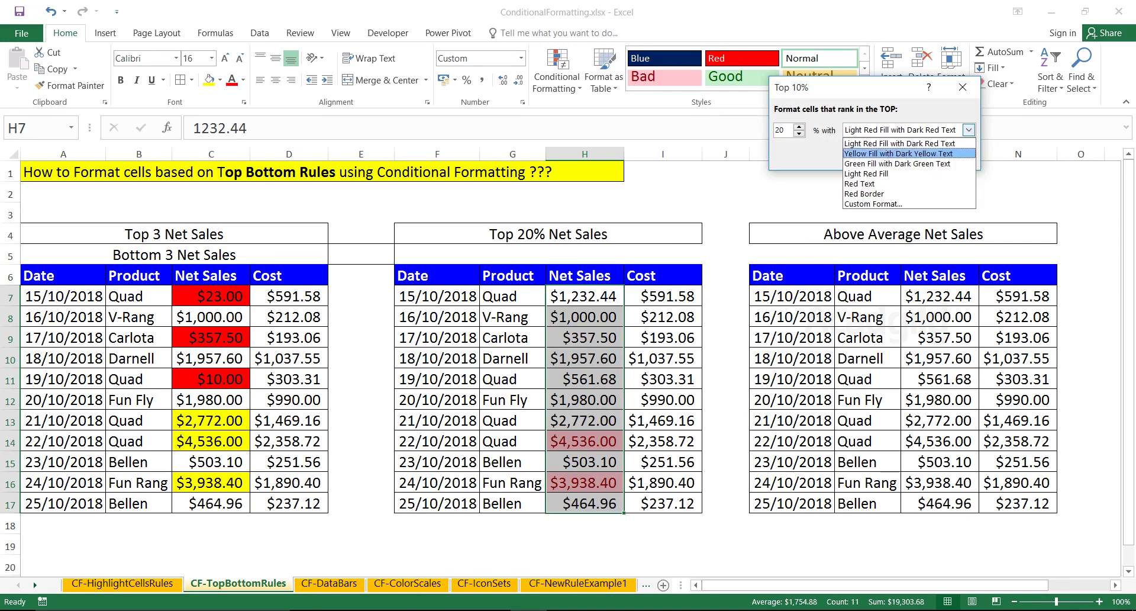
pyautogui.click(903, 164)
pyautogui.click(891, 156)
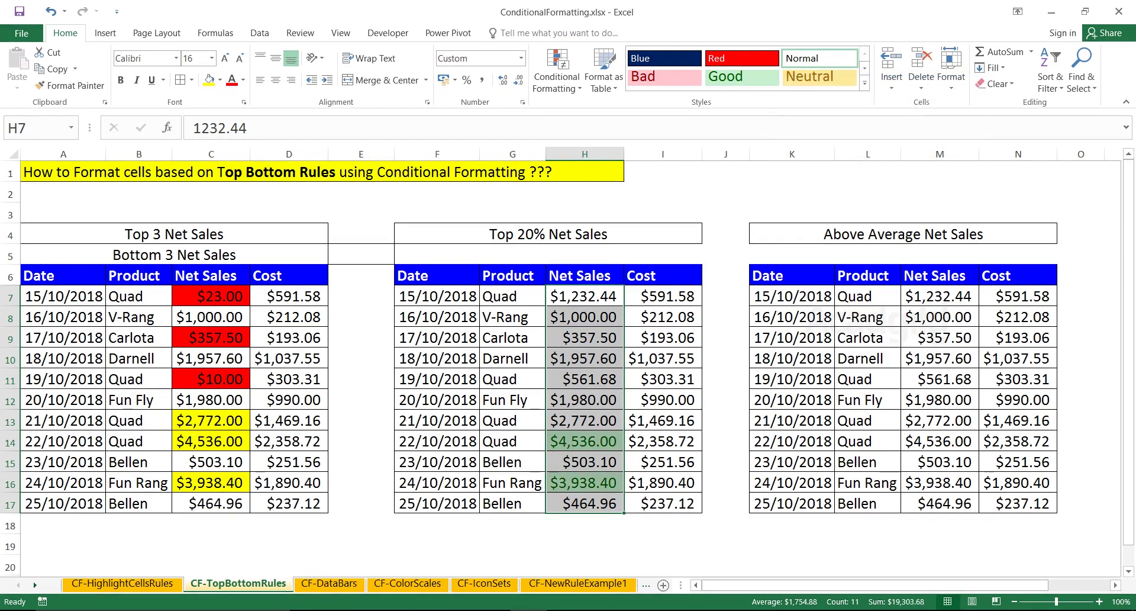
pyautogui.click(584, 296)
pyautogui.moveTo(584, 296); pyautogui.dragTo(584, 503)
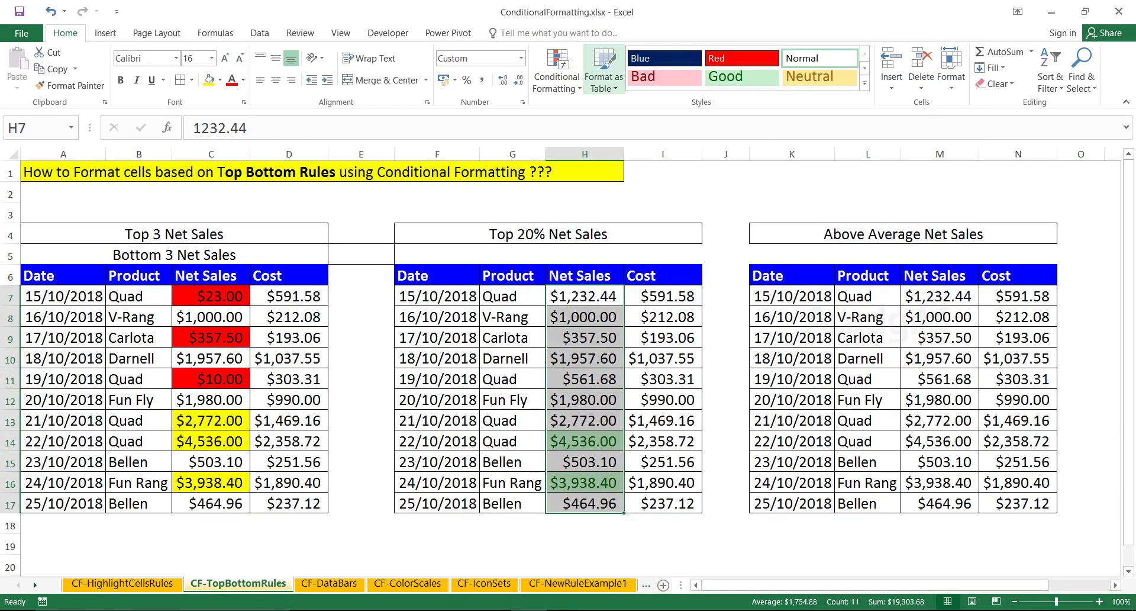
pyautogui.click(556, 76)
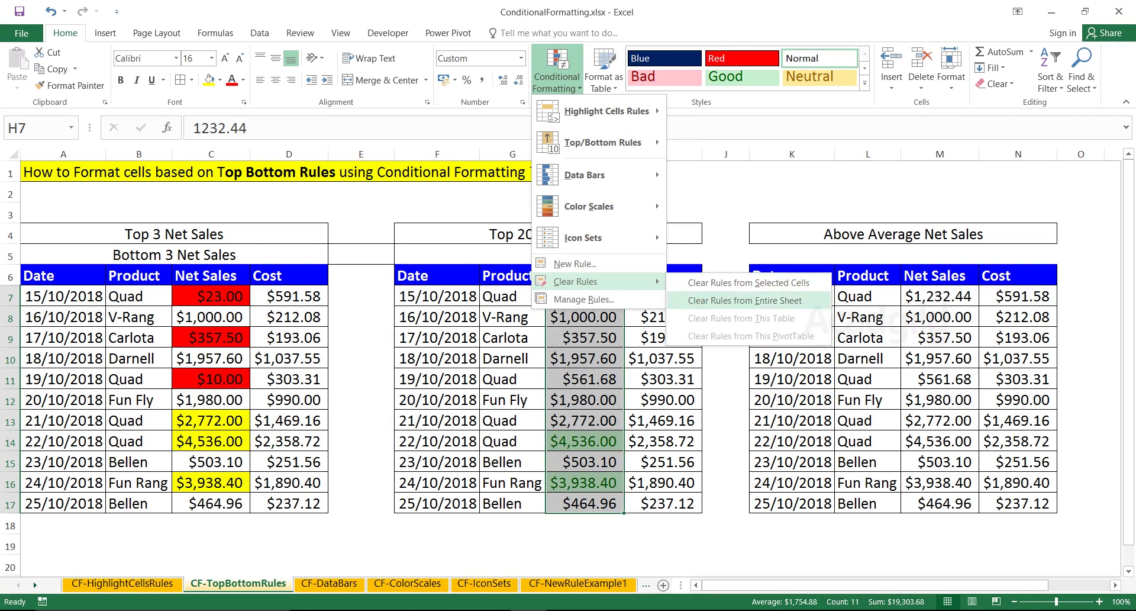
pyautogui.click(748, 282)
pyautogui.press('Right')
pyautogui.press('Right')
pyautogui.press('Right')
pyautogui.press('Right')
pyautogui.press('Right')
pyautogui.press('Right')
pyautogui.press('Right')
pyautogui.press('Right')
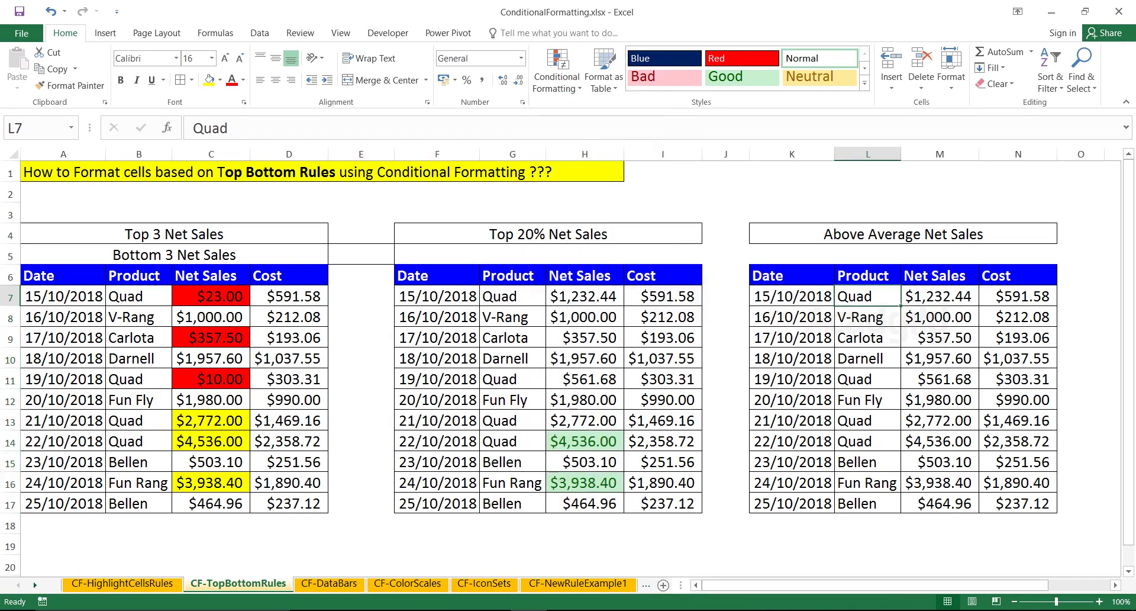
pyautogui.moveTo(854, 296); pyautogui.dragTo(855, 503)
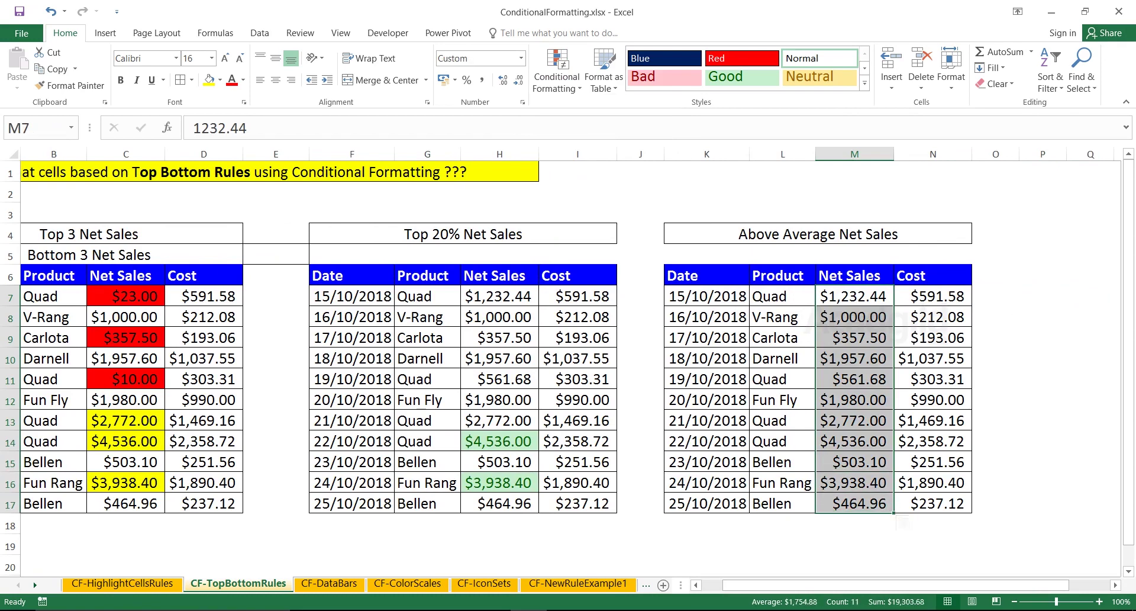
pyautogui.click(854, 296)
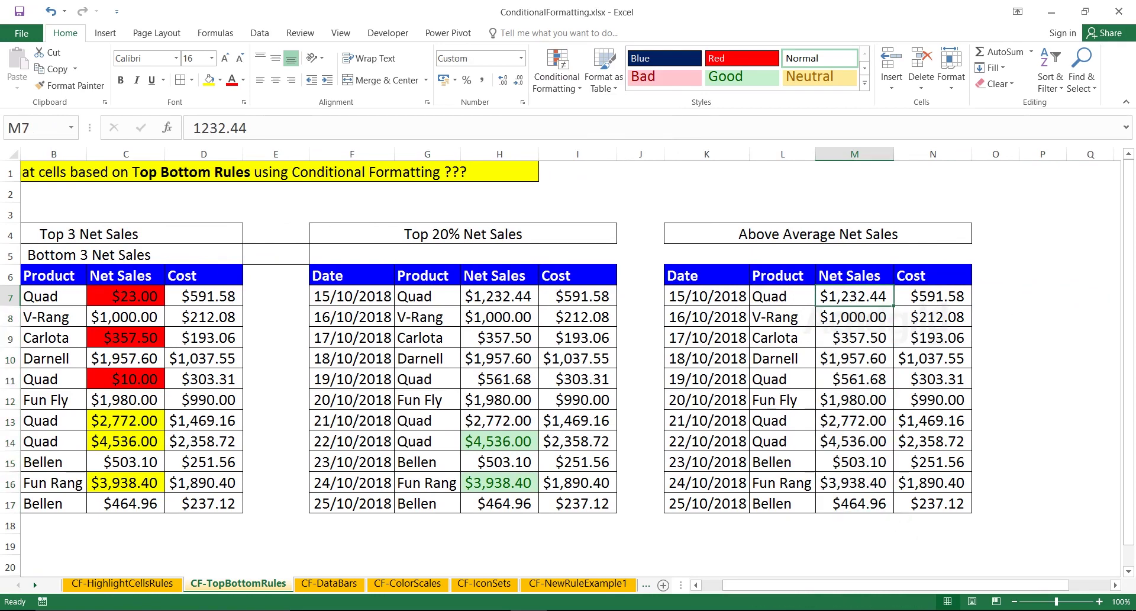
pyautogui.doubleClick(854, 296)
pyautogui.moveTo(855, 296); pyautogui.dragTo(856, 435)
pyautogui.click(854, 316)
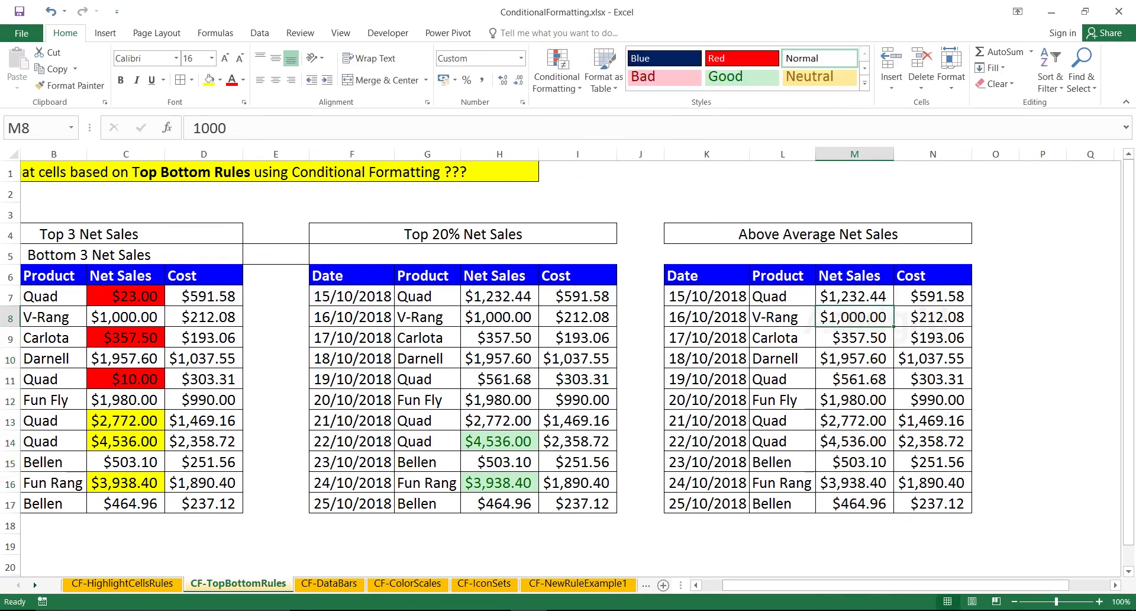
pyautogui.moveTo(855, 295); pyautogui.dragTo(855, 503)
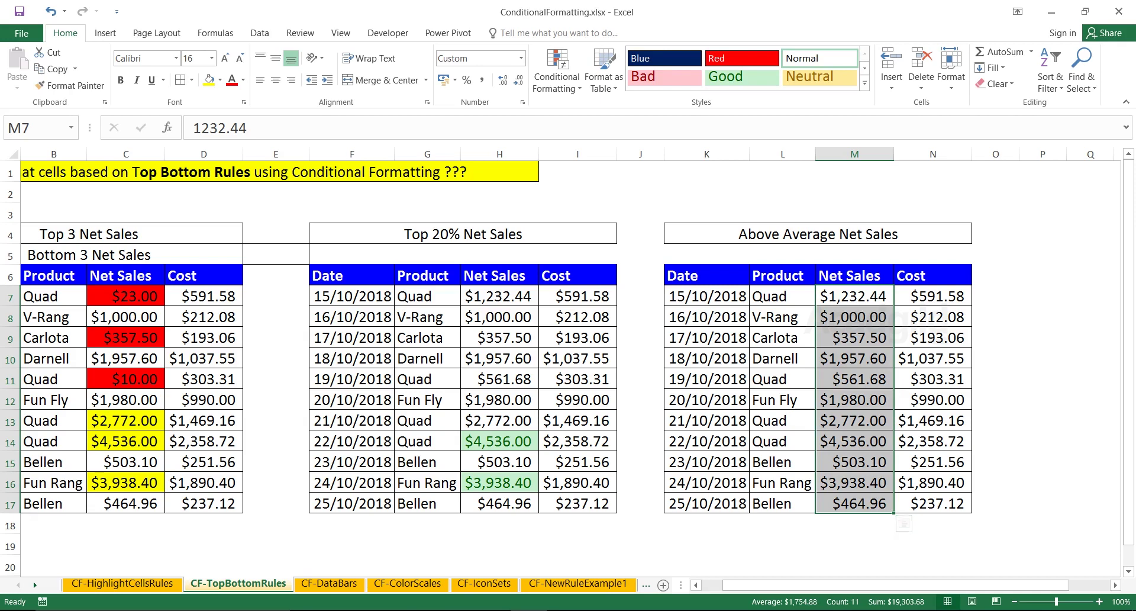
pyautogui.click(817, 233)
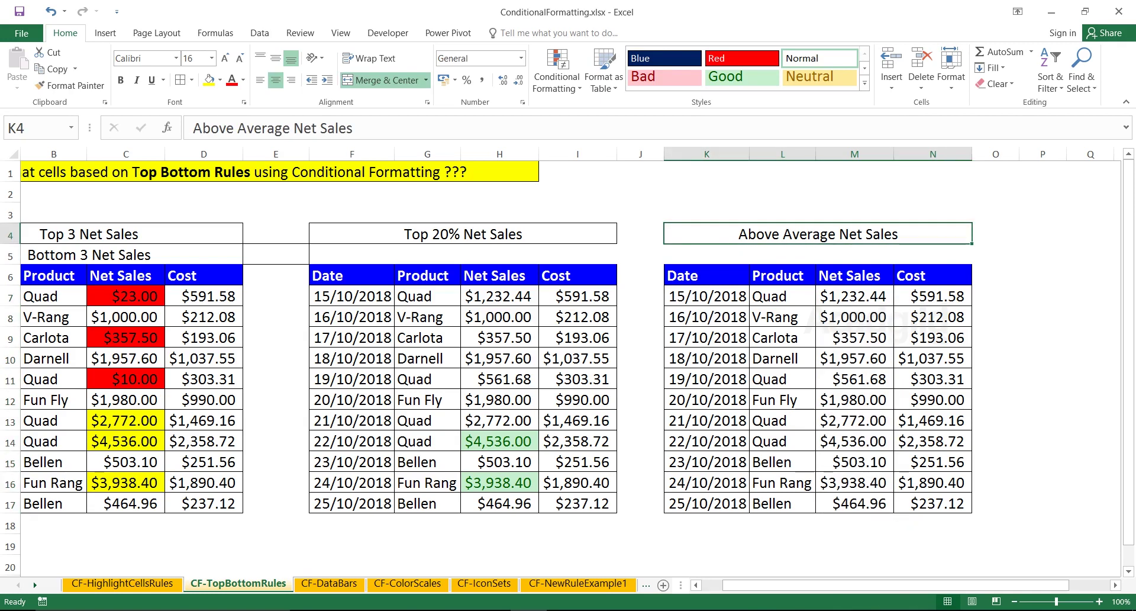
# Add an above-average conditional formatting rule to the net sales in M7:M17, using Green Fill with Dark Green Text.
pyautogui.moveTo(854, 296); pyautogui.dragTo(854, 503)
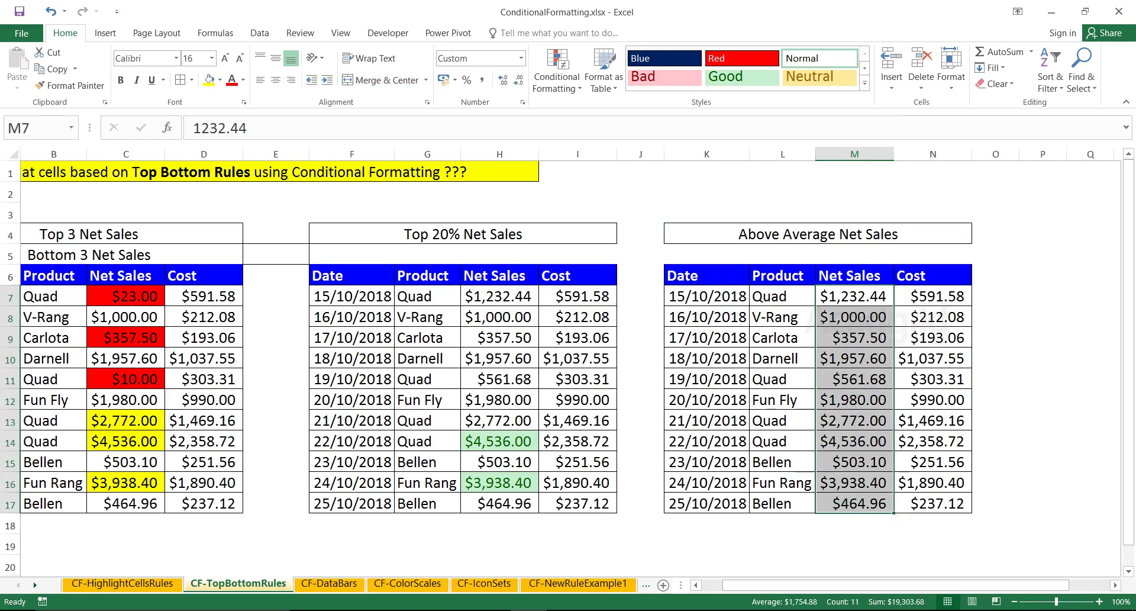
pyautogui.click(557, 77)
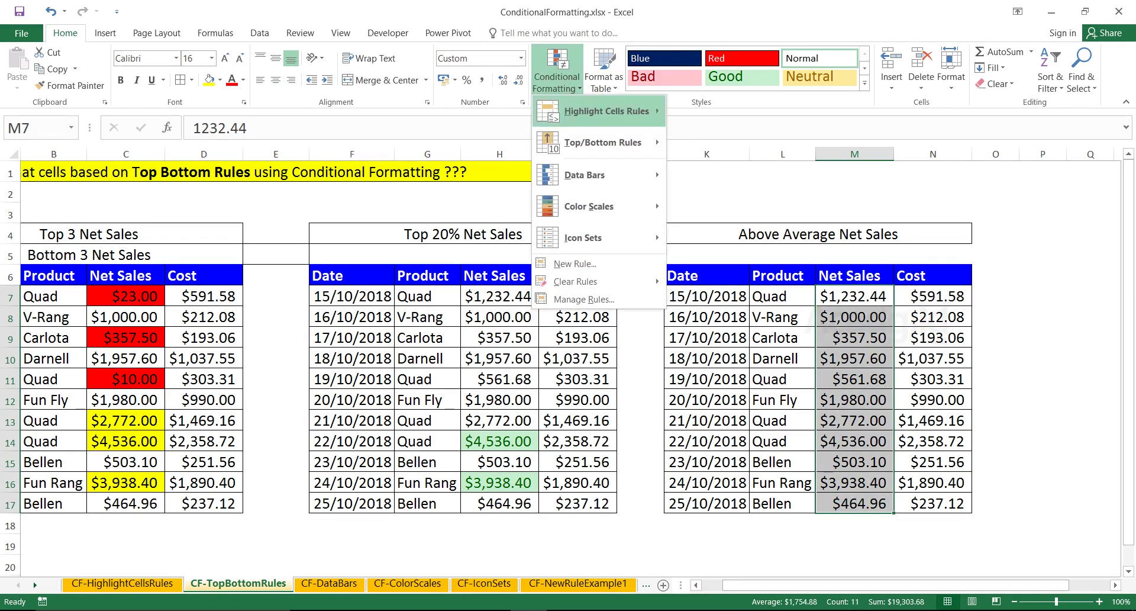
pyautogui.moveTo(603, 142)
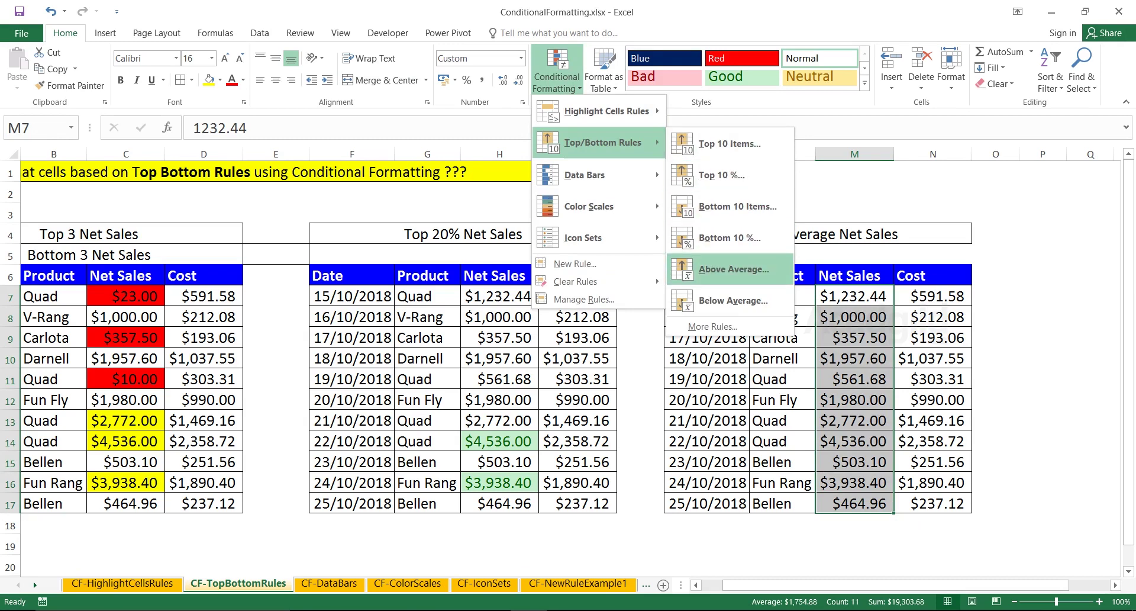
pyautogui.click(733, 269)
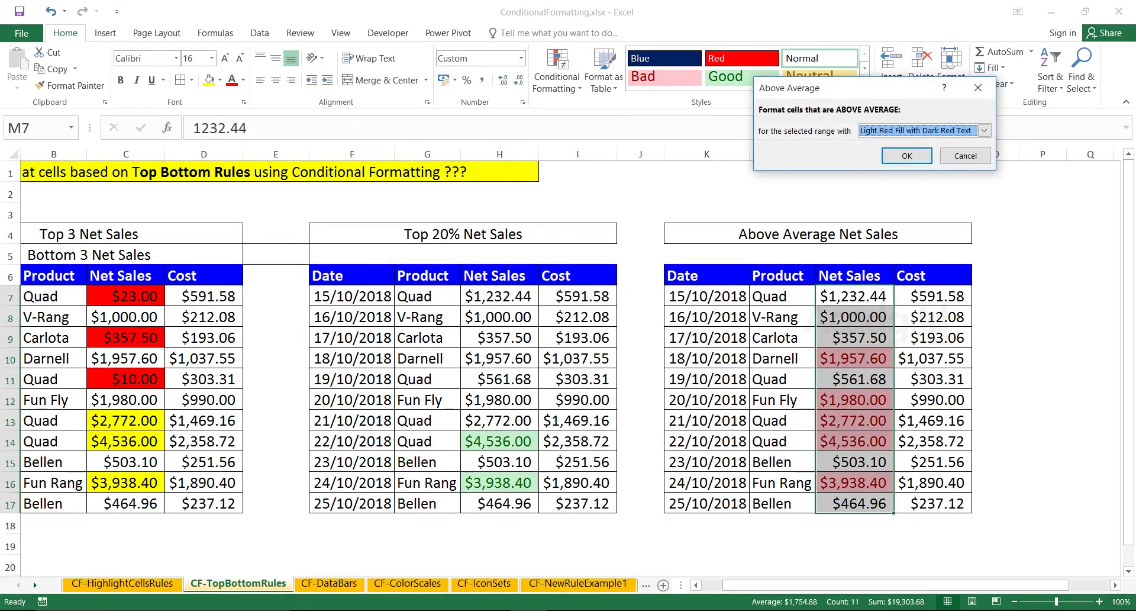
pyautogui.moveTo(846, 87); pyautogui.dragTo(742, 145)
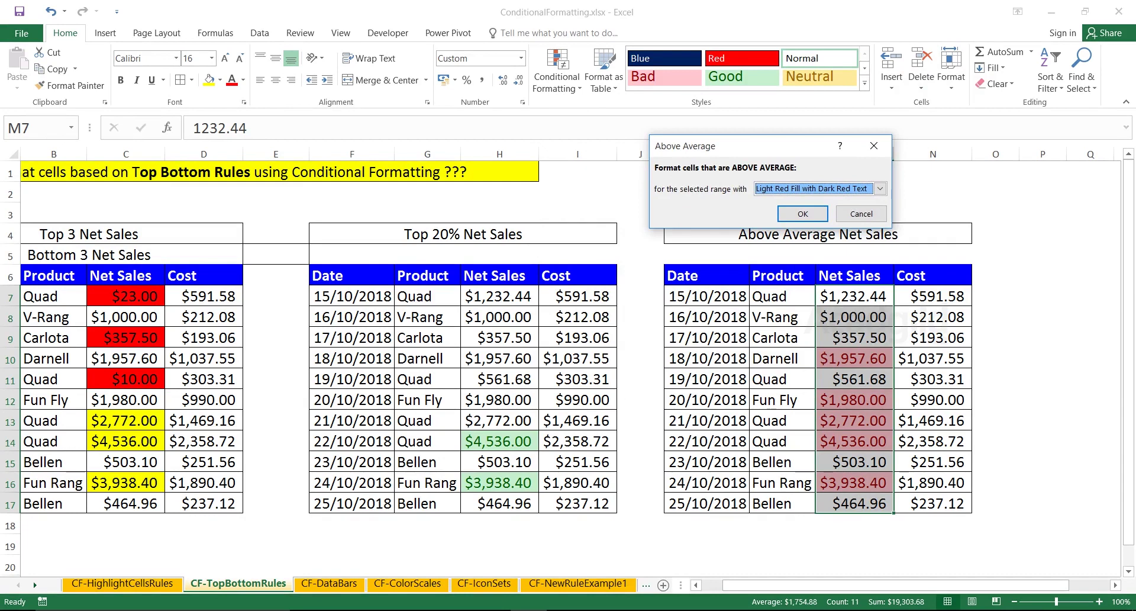
pyautogui.click(880, 189)
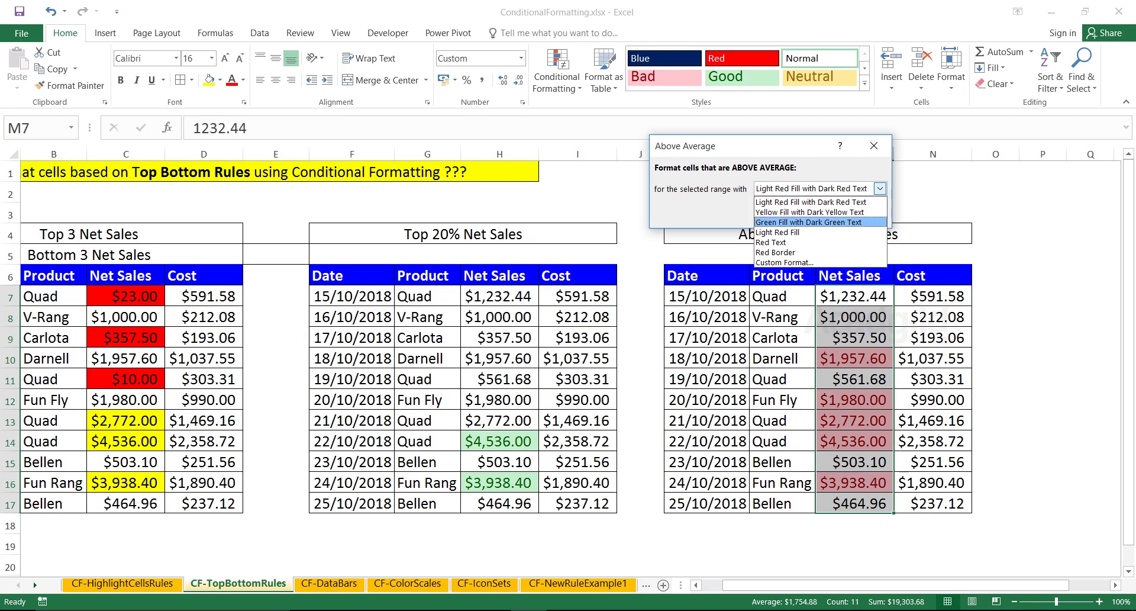
pyautogui.click(808, 222)
pyautogui.click(803, 214)
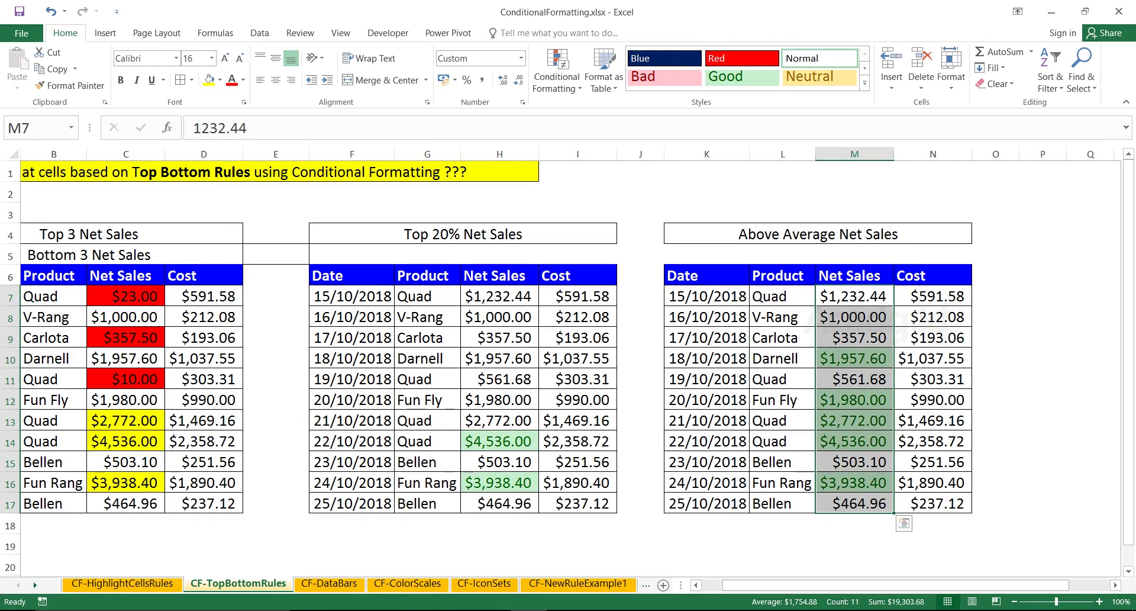
pyautogui.click(932, 337)
pyautogui.click(854, 358)
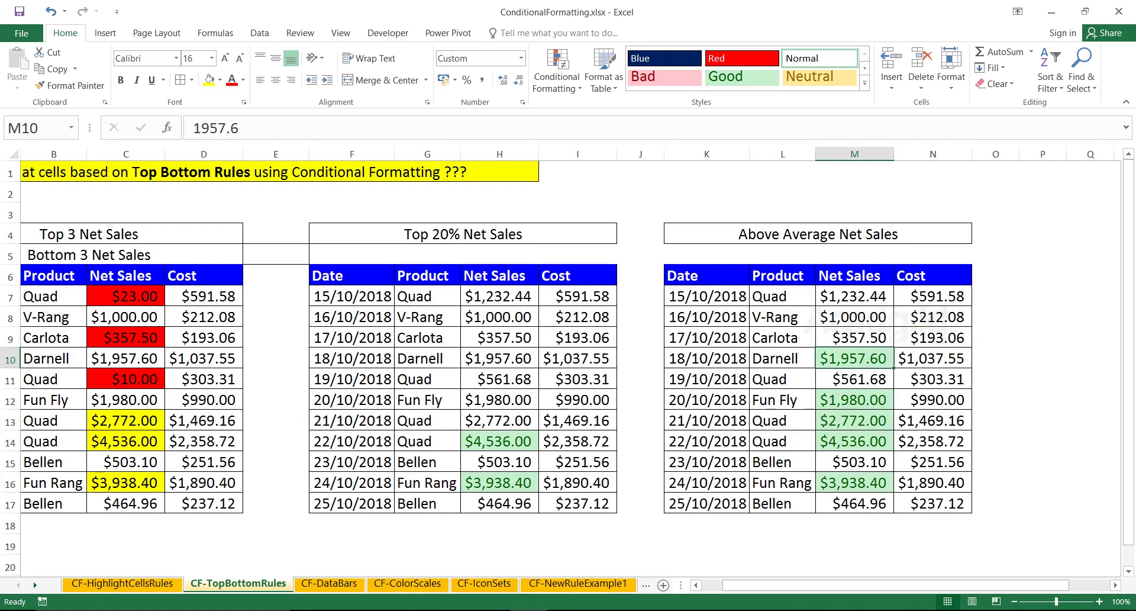
pyautogui.click(853, 399)
pyautogui.click(854, 337)
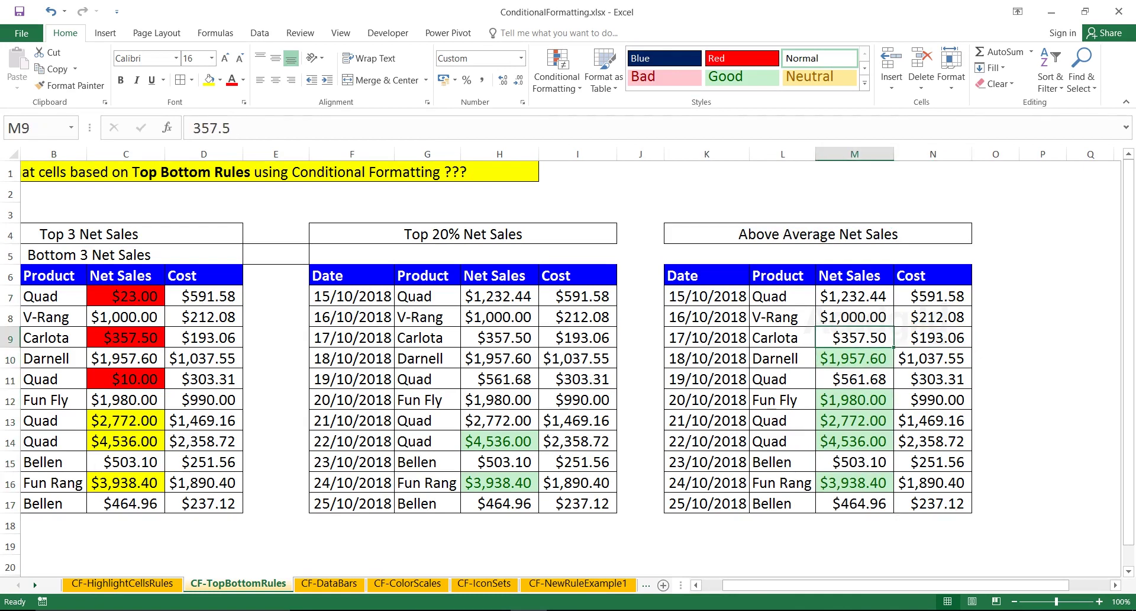
# Add a below-average conditional formatting rule to the costs in N7:N17, using Light Red Fill with Dark Red Text.
pyautogui.moveTo(933, 295); pyautogui.dragTo(933, 503)
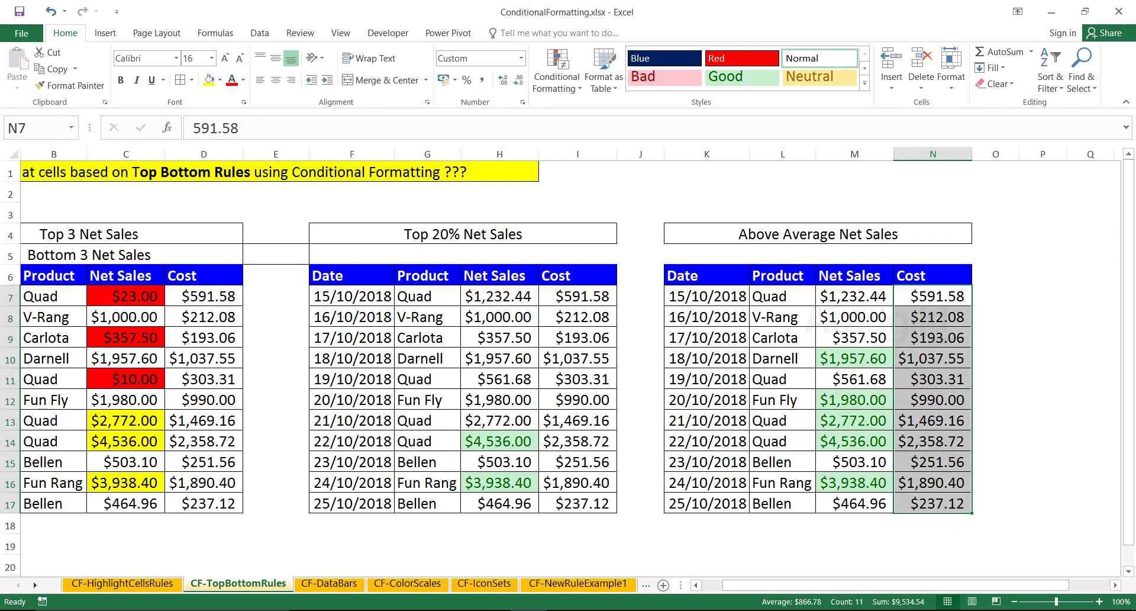
pyautogui.moveTo(933, 296); pyautogui.dragTo(933, 503)
pyautogui.click(557, 71)
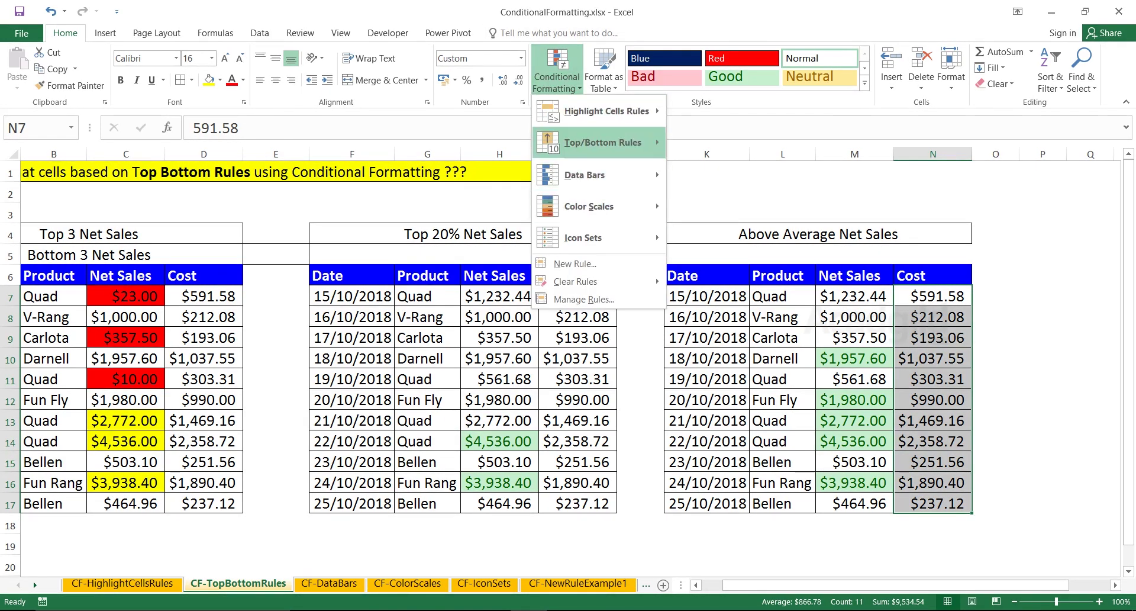
pyautogui.moveTo(609, 142)
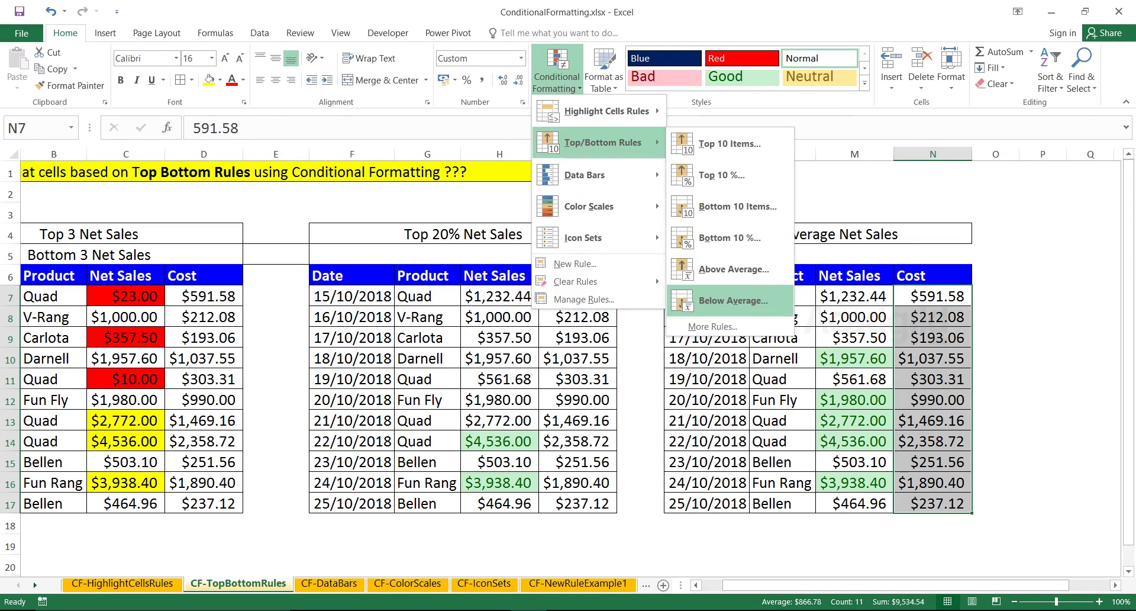
pyautogui.click(733, 299)
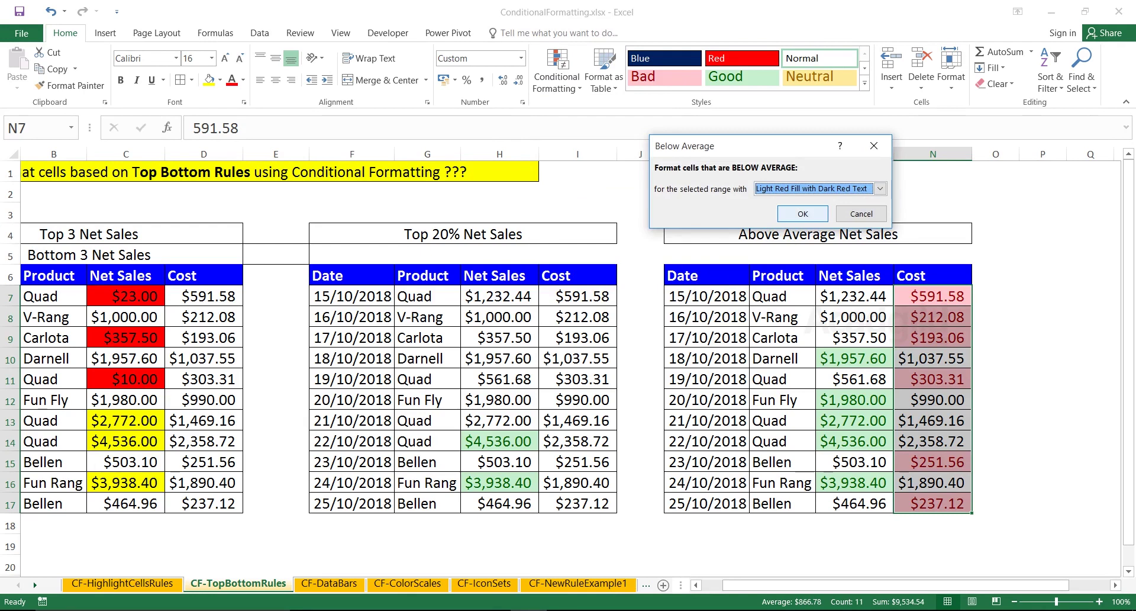
pyautogui.press('Return')
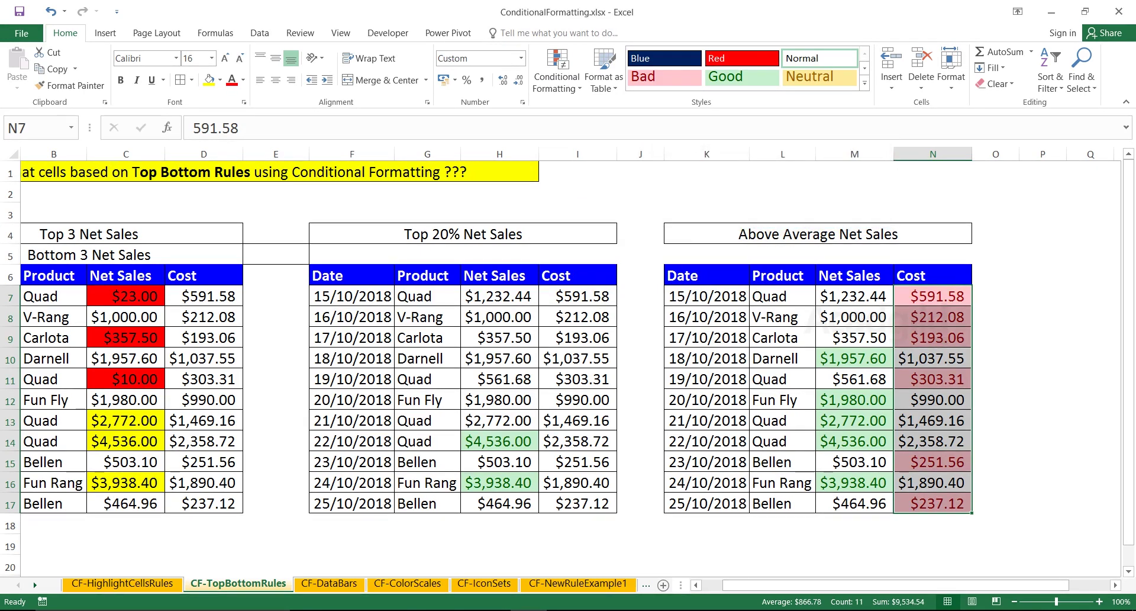
pyautogui.click(706, 253)
pyautogui.hotkey('ctrl', 'Home')
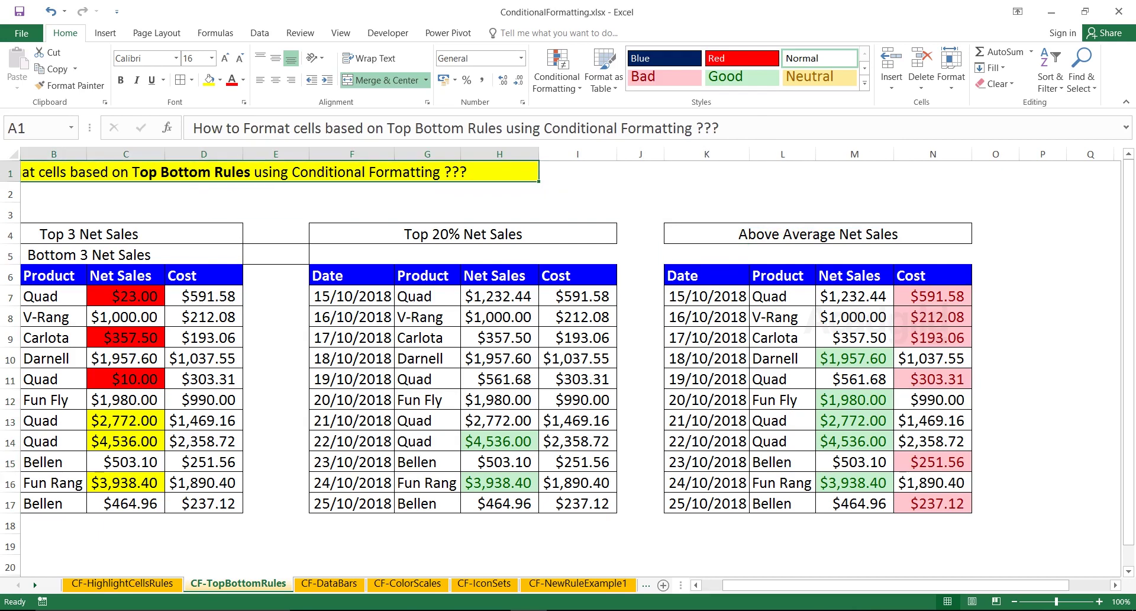
pyautogui.click(557, 77)
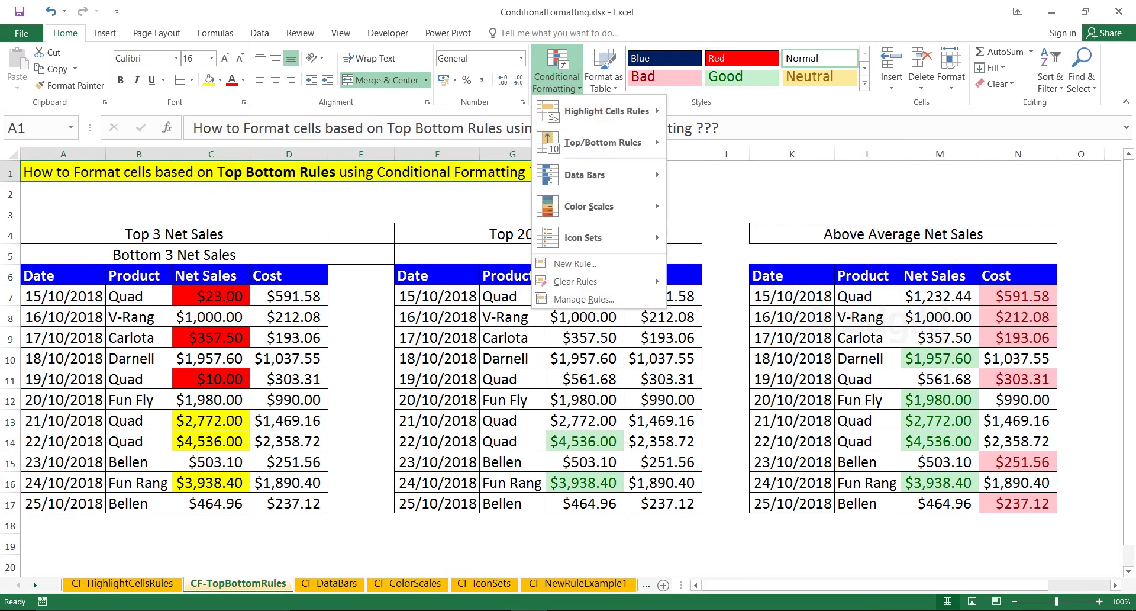
pyautogui.moveTo(602, 142)
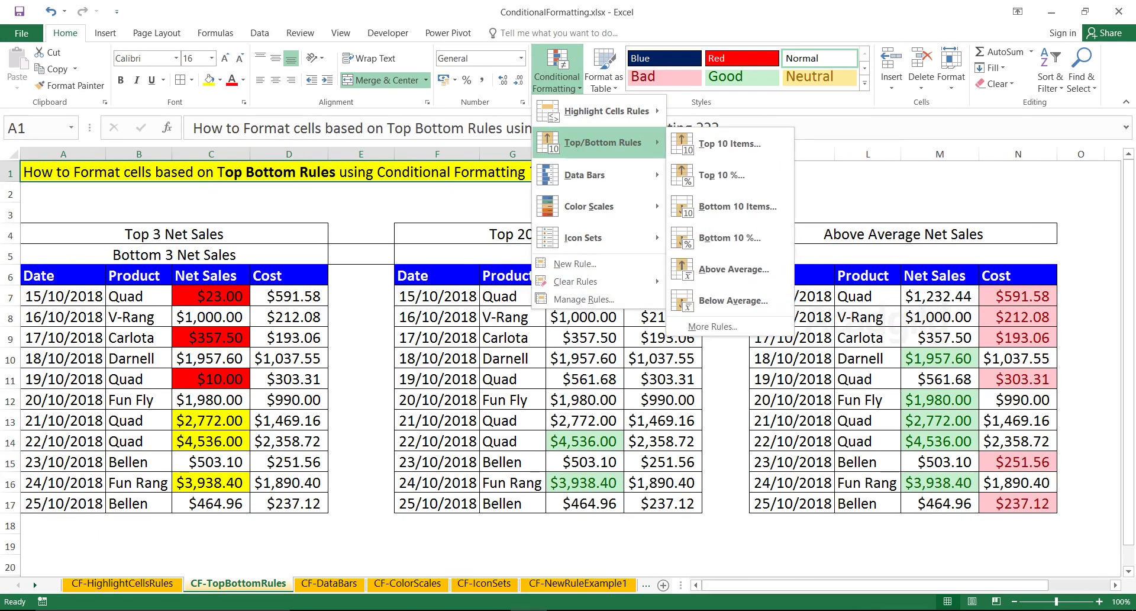
pyautogui.press('Escape')
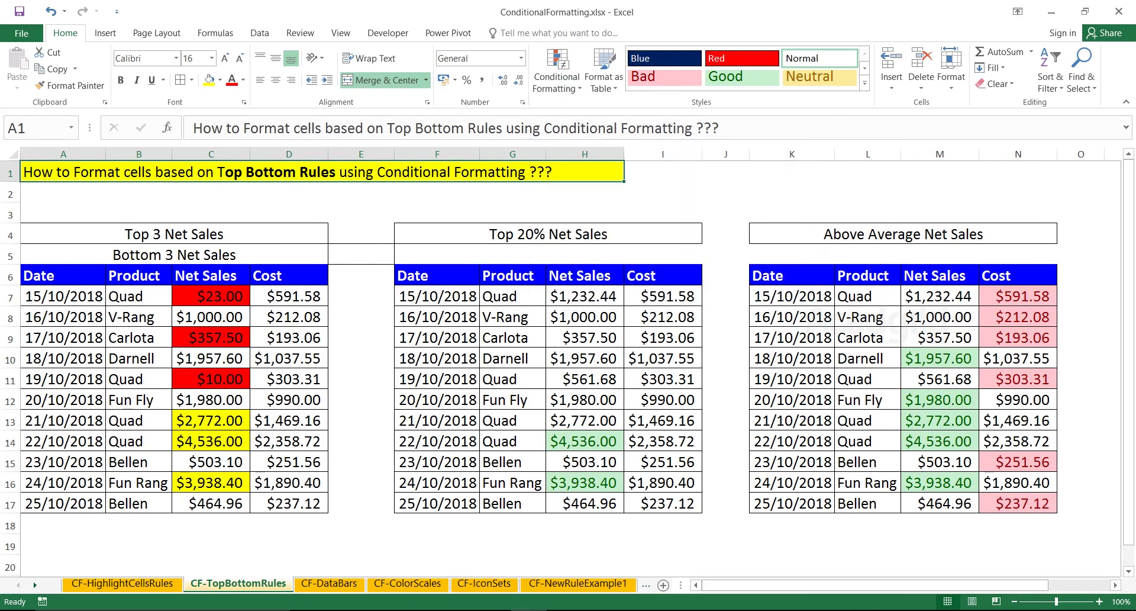